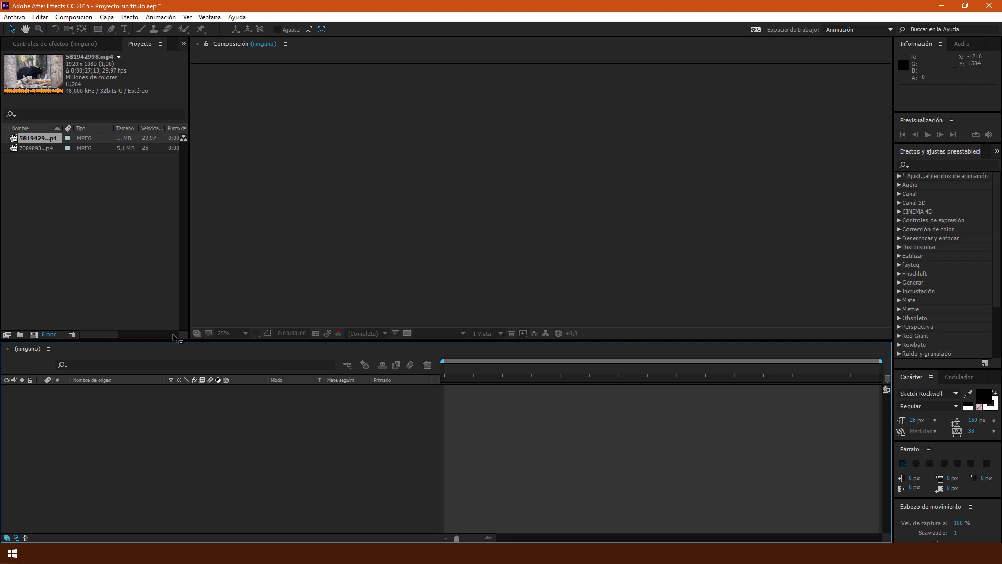
- Select the man's street clip, 708989328.mp4, in the Project panel
left_click(36, 149)
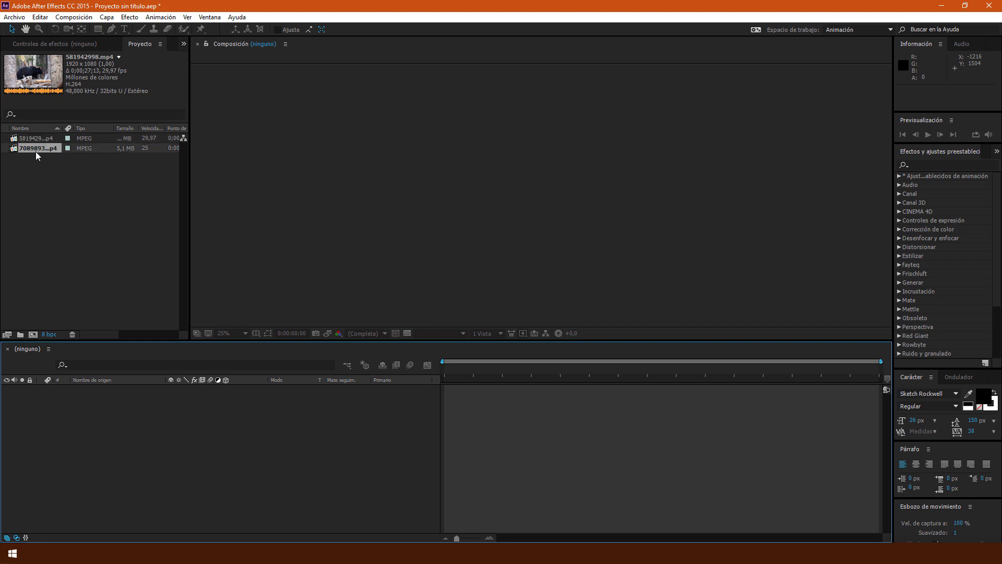
left_click(38, 140)
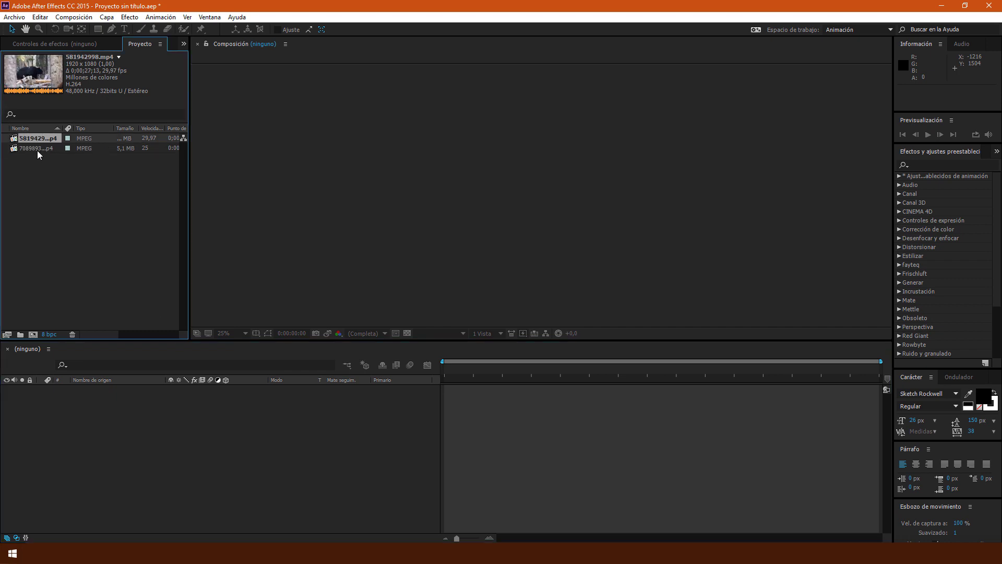
- Build the 708989328 composition from the street clip and open its layer in the Layer panel
left_click_drag(36, 148, 33, 334)
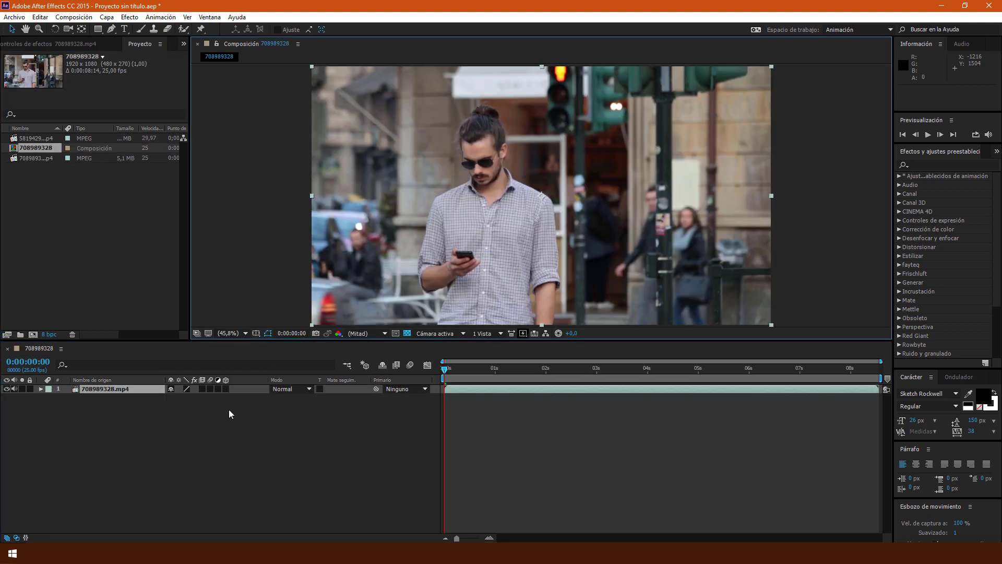
left_click(137, 390)
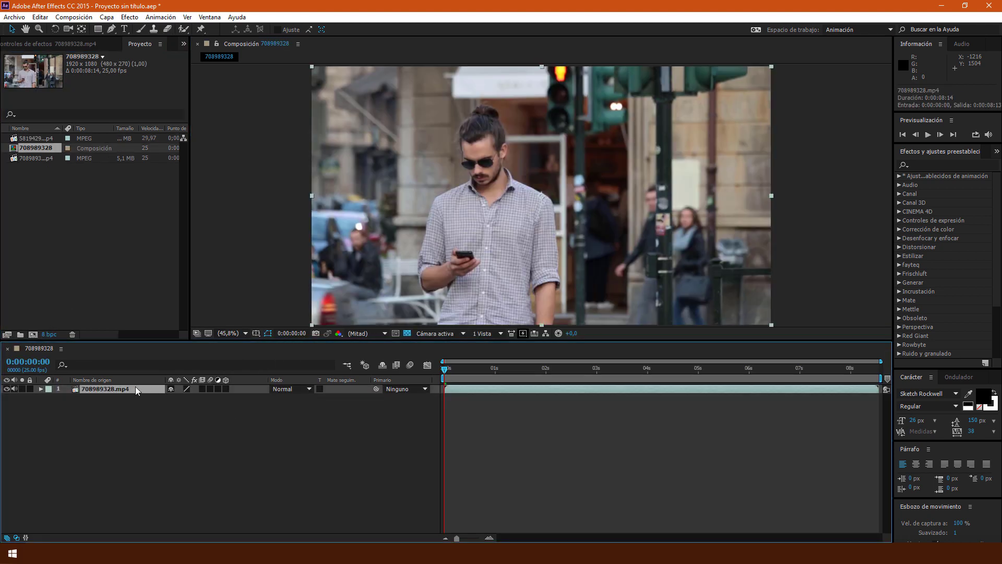
double_click(131, 390)
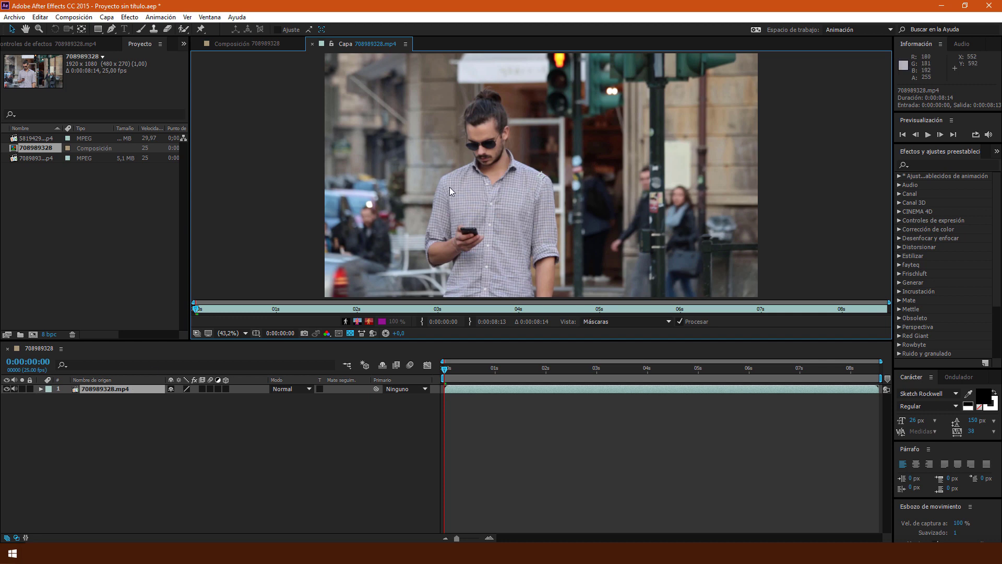
- Paint a Roto Brush stroke over the man's head on the first frame
left_click(184, 30)
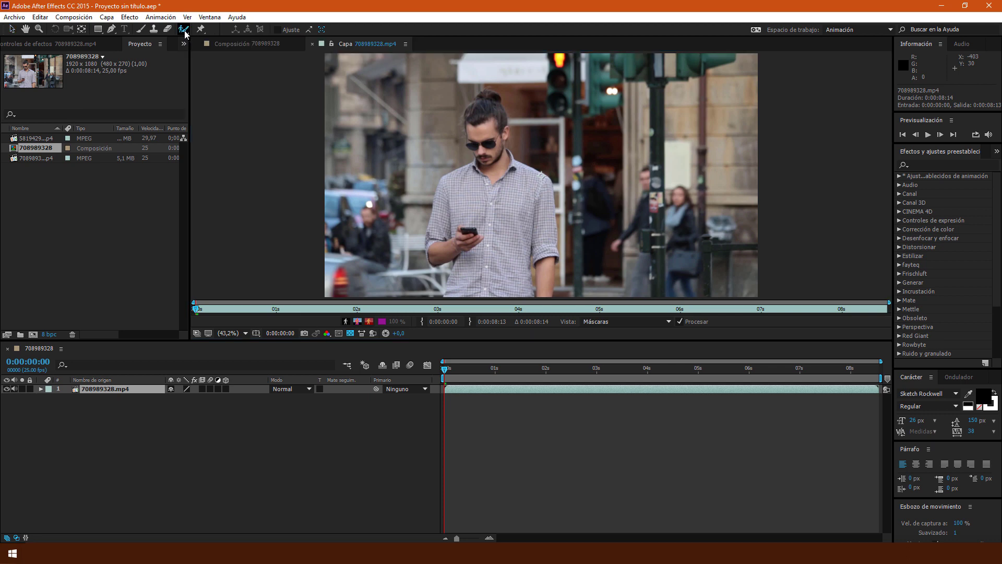
left_click_drag(494, 96, 495, 98)
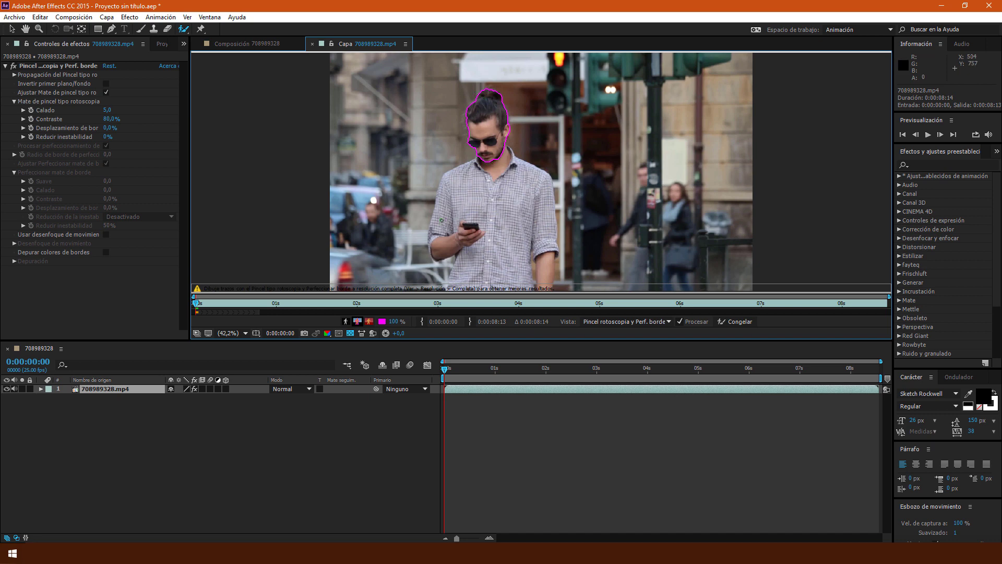
- View the footage at 100% magnification with the man's whole head in frame
left_click(237, 333)
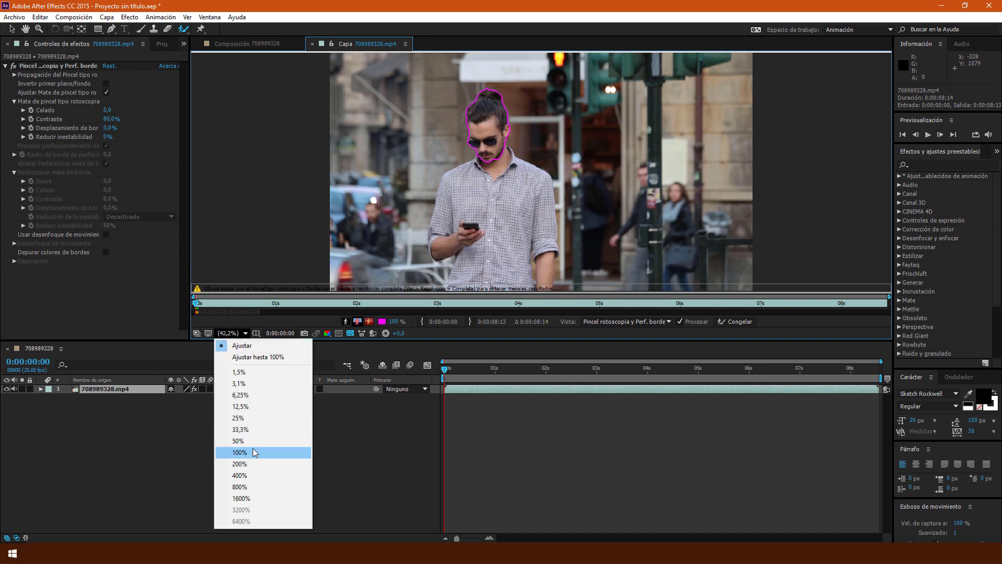
left_click(254, 452)
left_click_drag(476, 161, 486, 249)
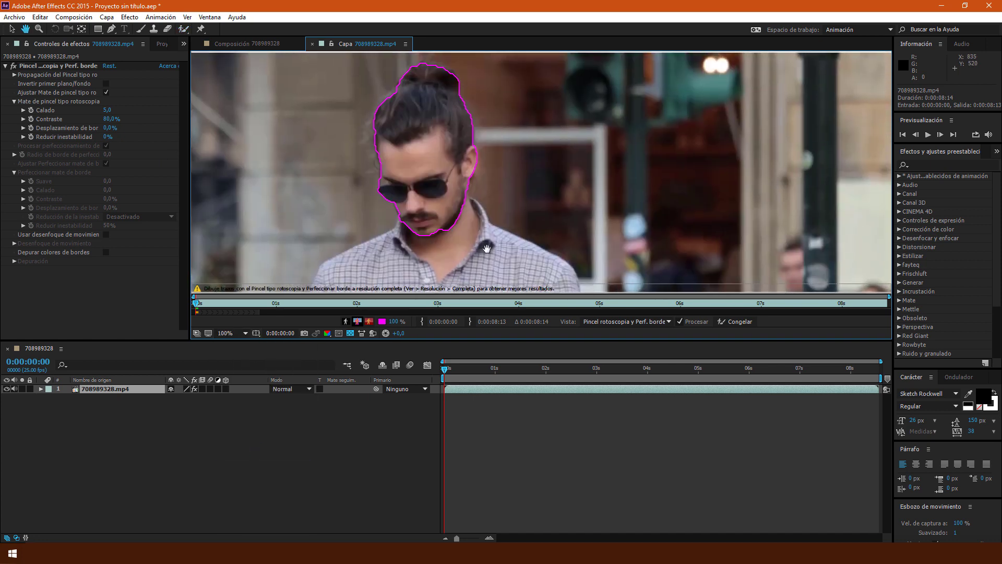
- Push Shift Edge to 96,0%, subtract the neck below the chin, and preview the alpha matte
left_click(183, 28)
left_click_drag(109, 128, 146, 128)
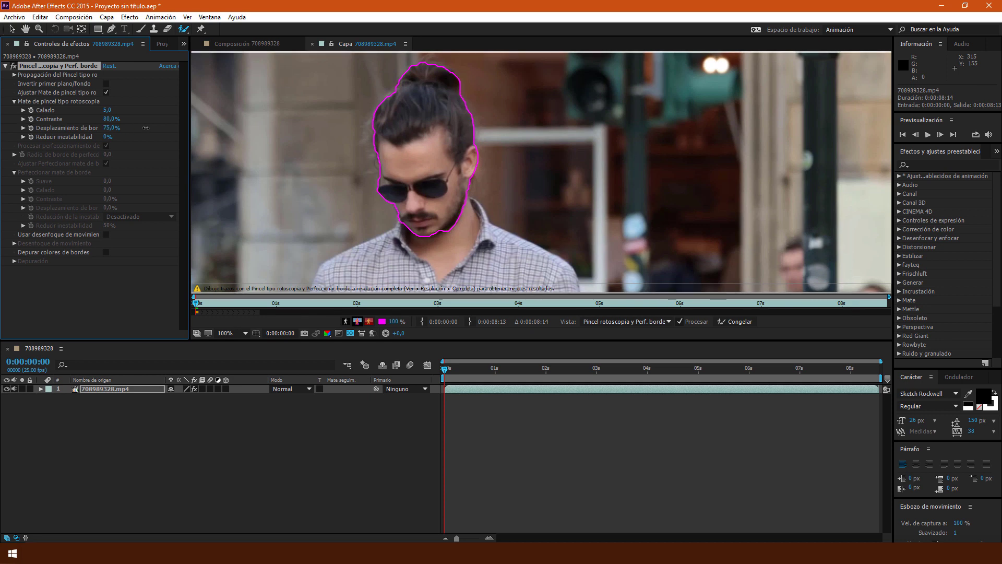
mouse_move(145, 128)
left_mouse_down()
mouse_move(156, 134)
mouse_move(107, 119)
mouse_move(113, 110)
left_mouse_up()
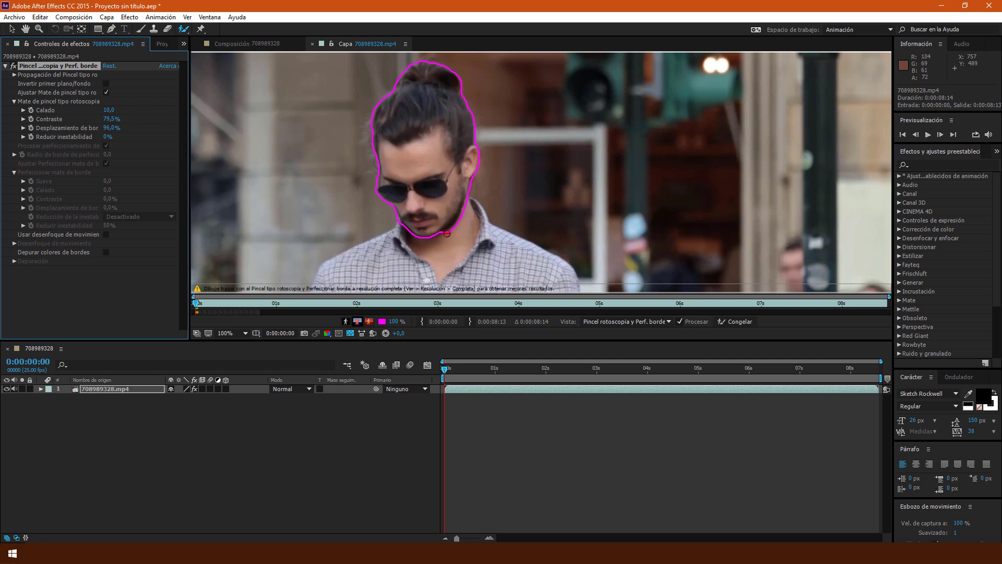
mouse_move(448, 235)
left_mouse_down()
mouse_move(473, 203)
mouse_move(457, 221)
left_mouse_up()
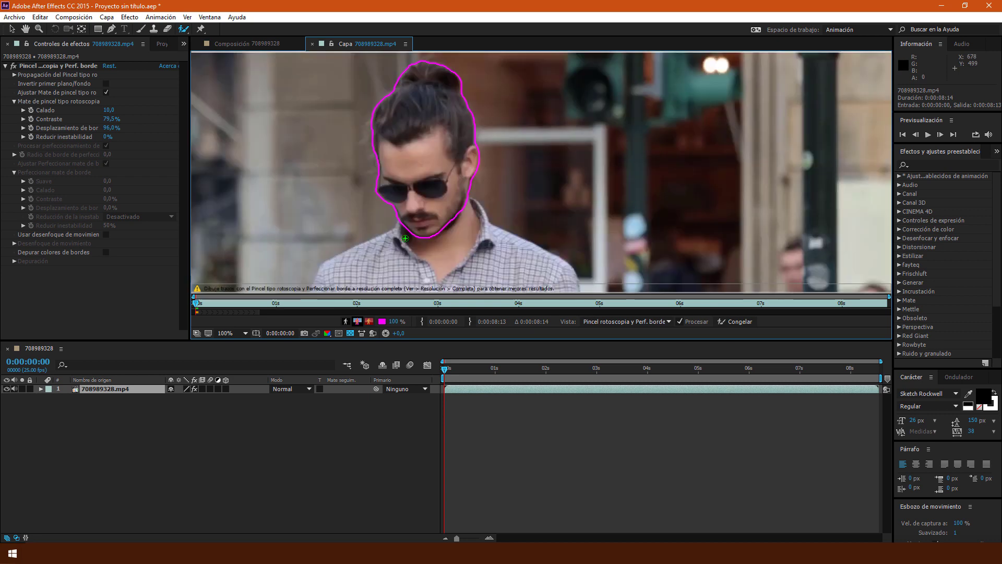
left_click(345, 322)
left_click(346, 322)
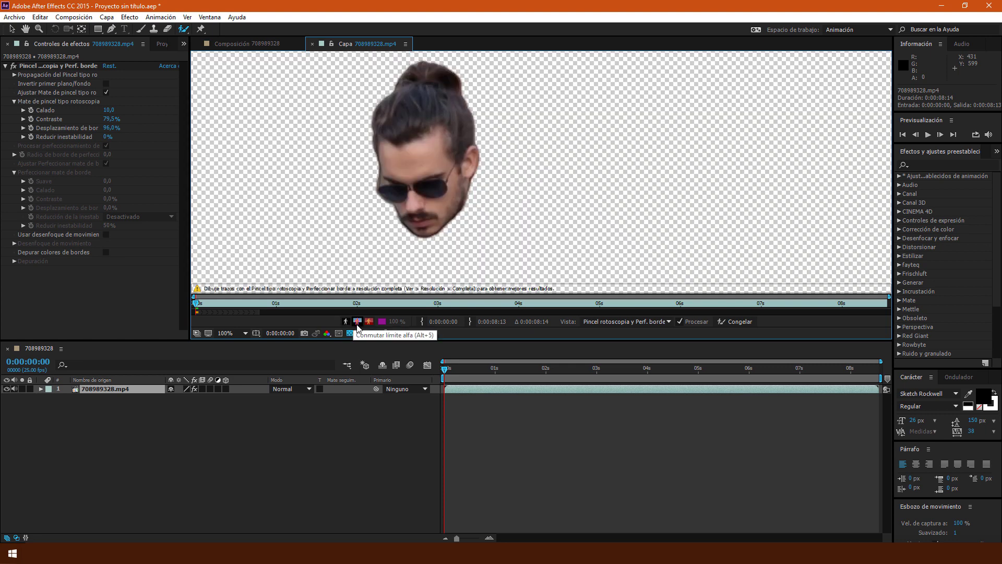
- Return to the outlined full image at Fit magnification and freeze the head matte across all frames
left_click(358, 322)
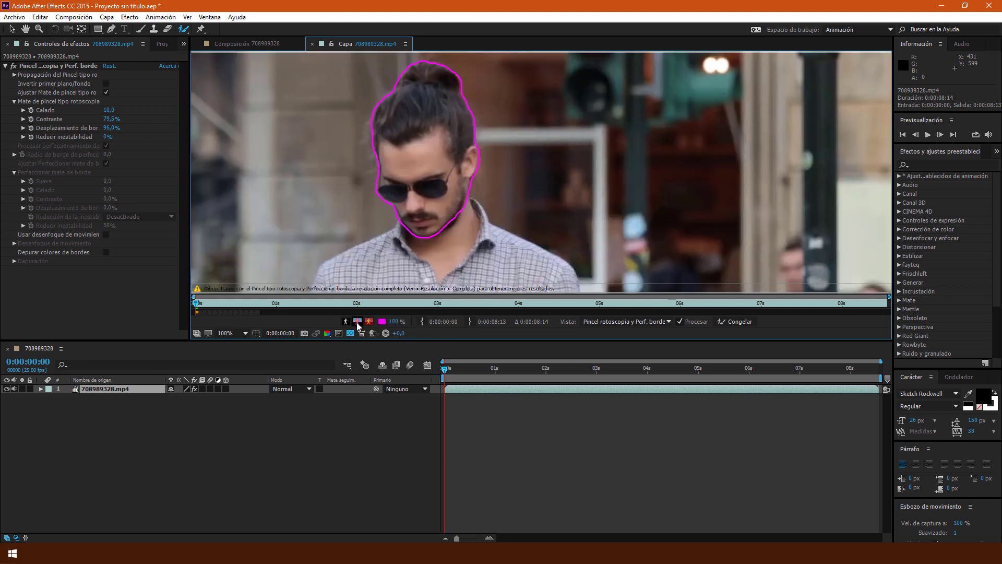
left_click(235, 334)
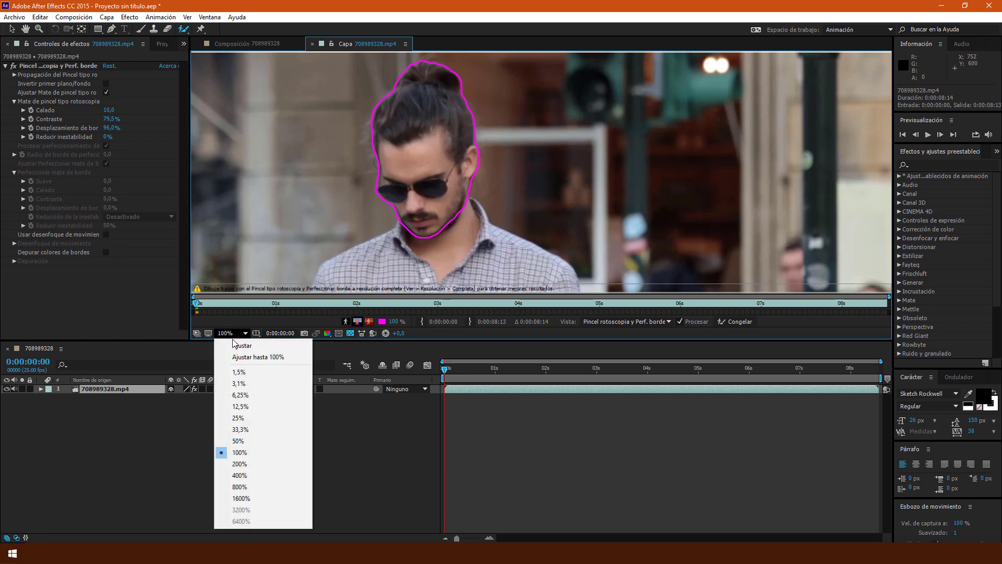
left_click(235, 346)
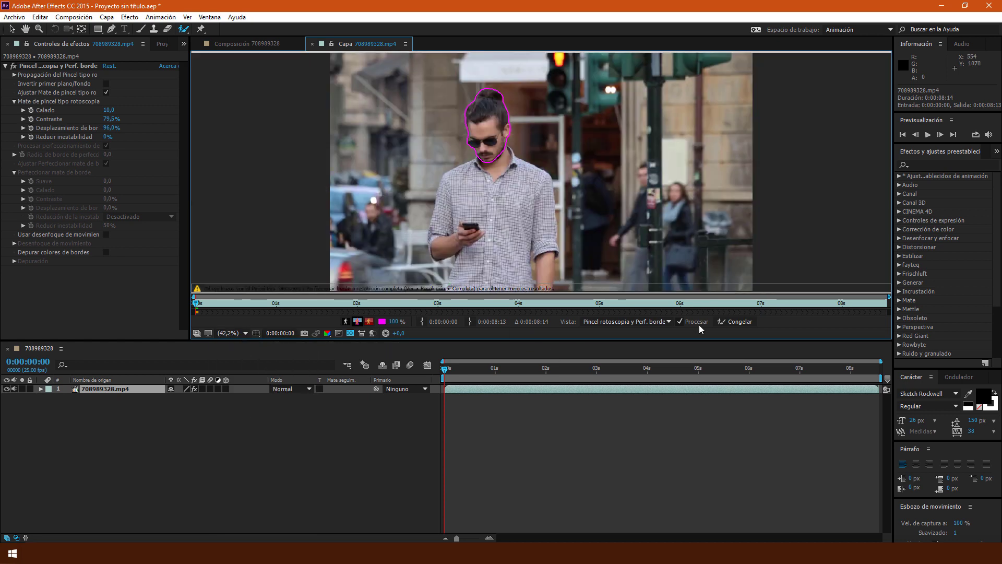
left_click(740, 325)
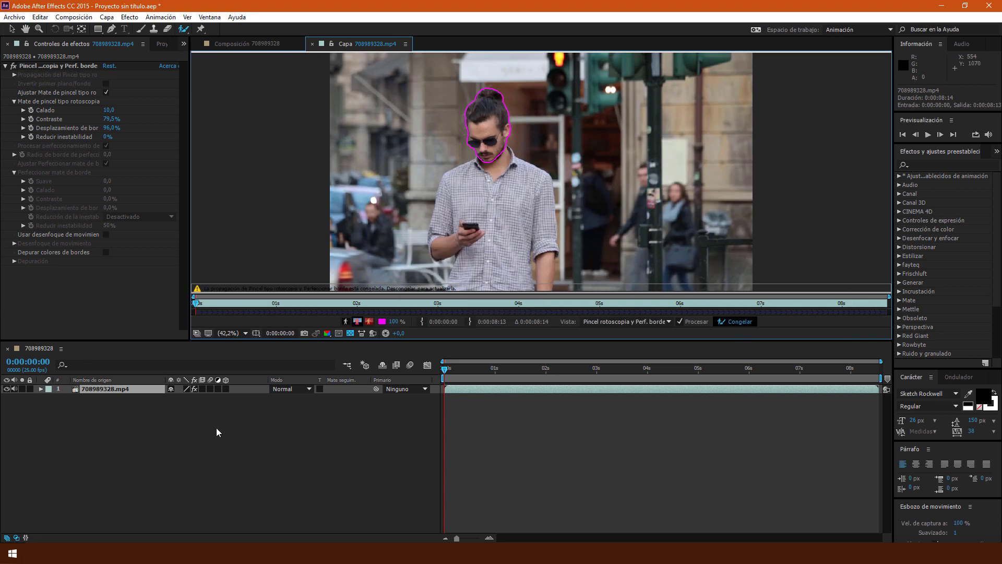
- Check the matte at 0:00:01:05, then duplicate the head-isolated layer with Ctrl+D
left_click_drag(445, 373, 499, 380)
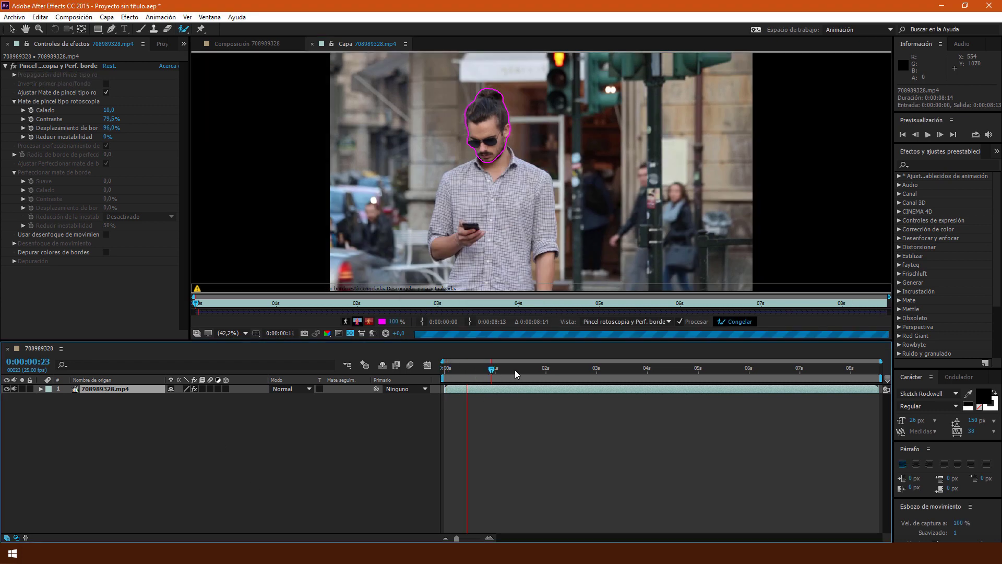
key("ctrl+d")
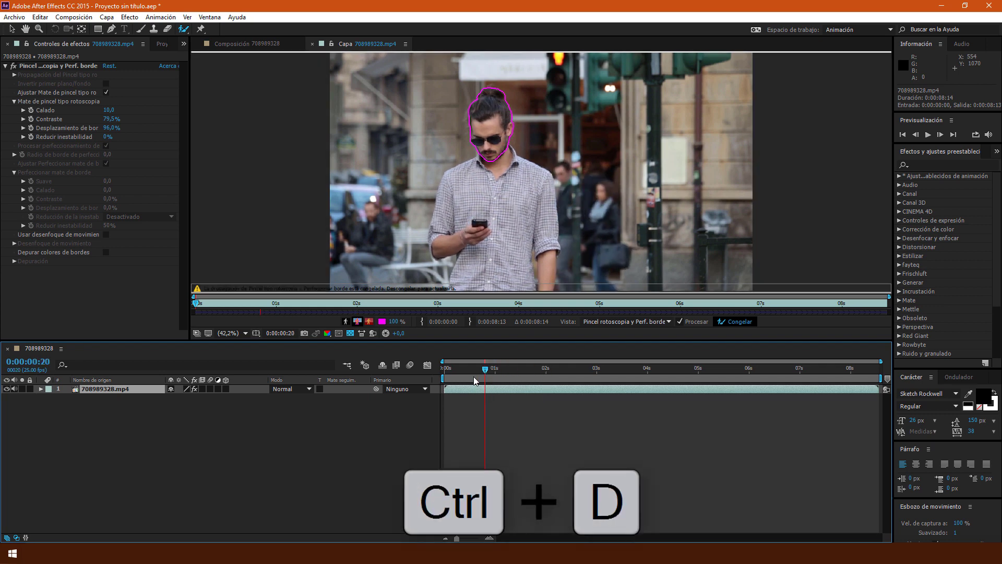
left_click_drag(500, 380, 453, 376)
left_click(342, 415)
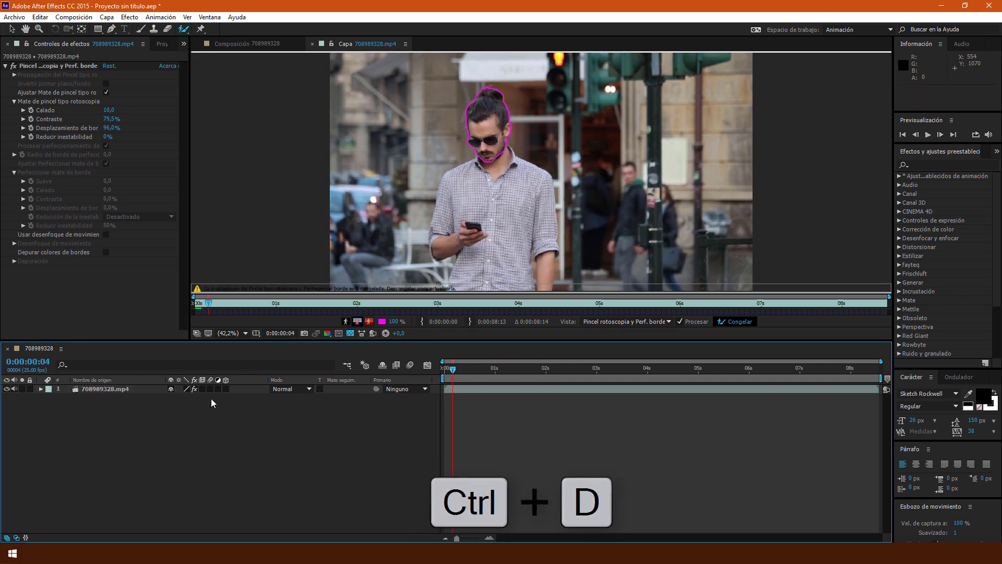
left_click(157, 392)
key("ctrl+d")
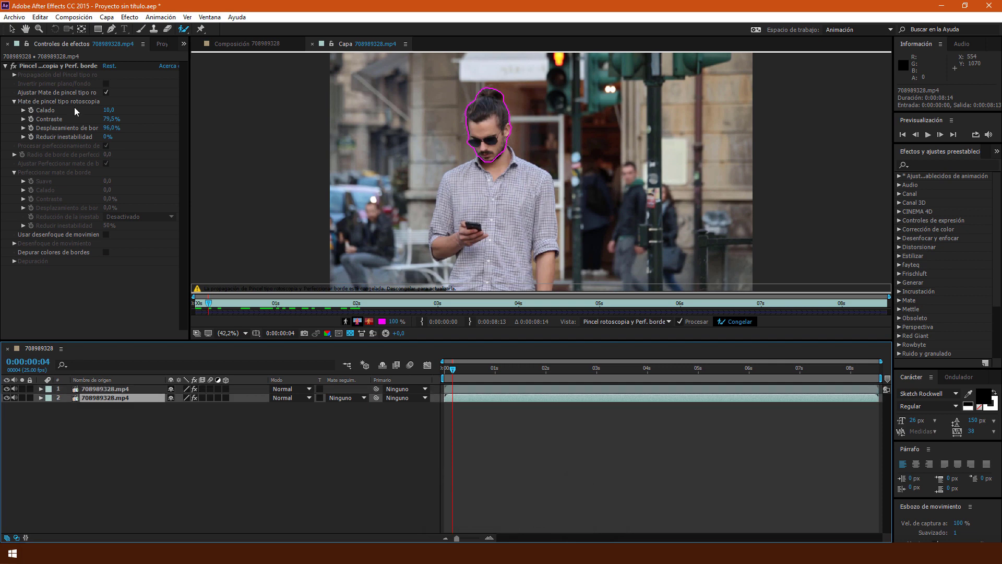
left_click(73, 67)
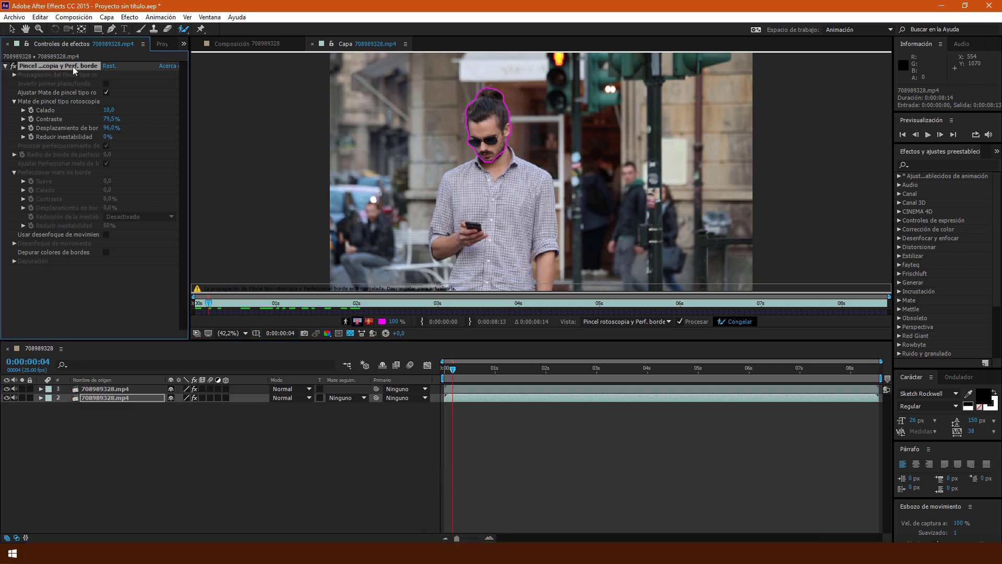
- Delete the Roto Brush effect from layer 2 and confirm layer 1 still keeps it
key("Delete")
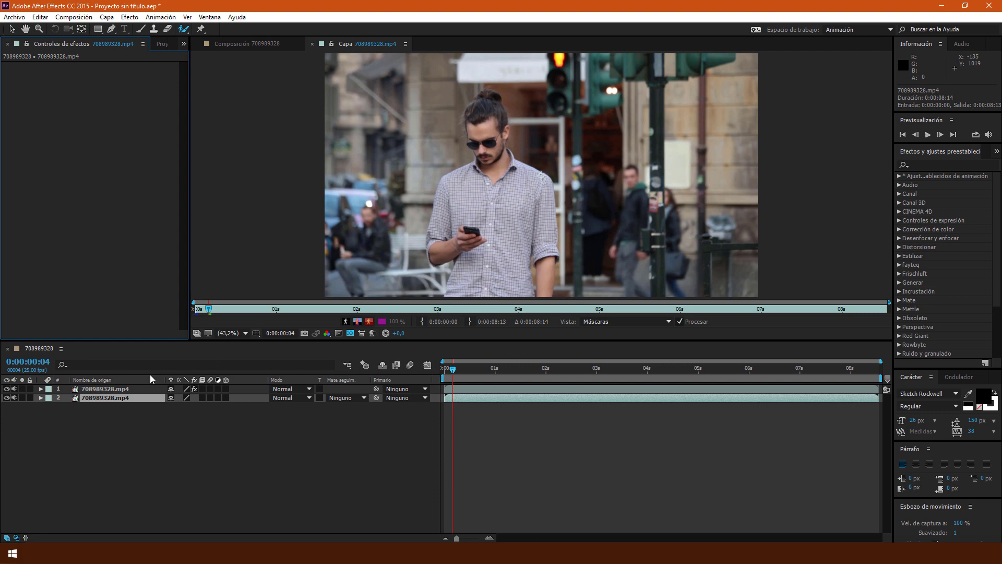
left_click(130, 389)
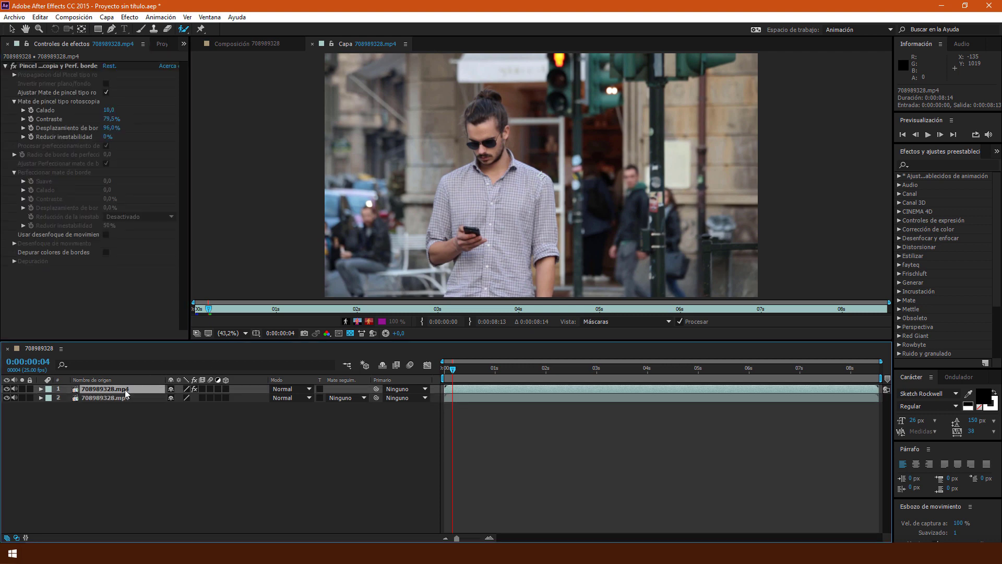
left_click(122, 398)
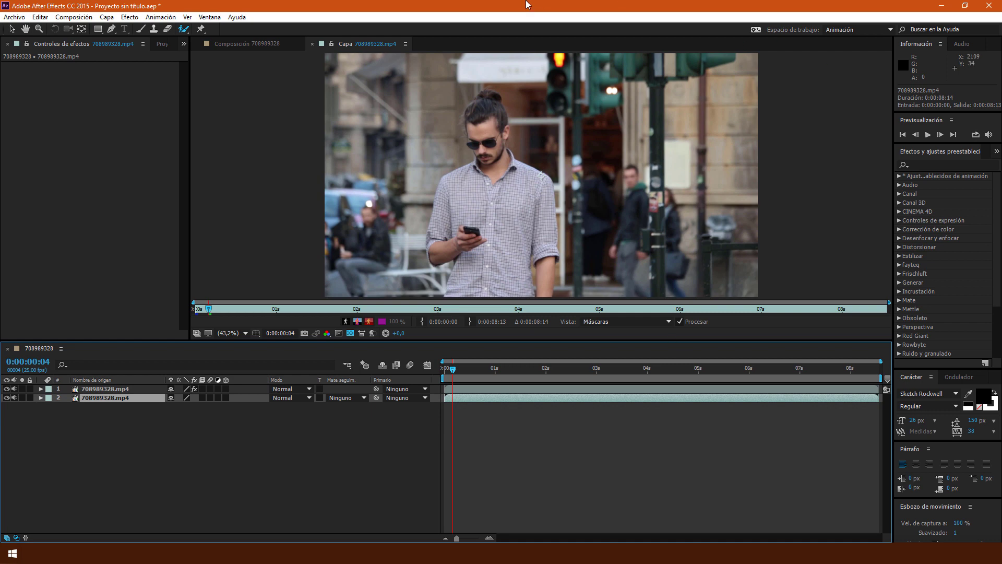
left_click(211, 18)
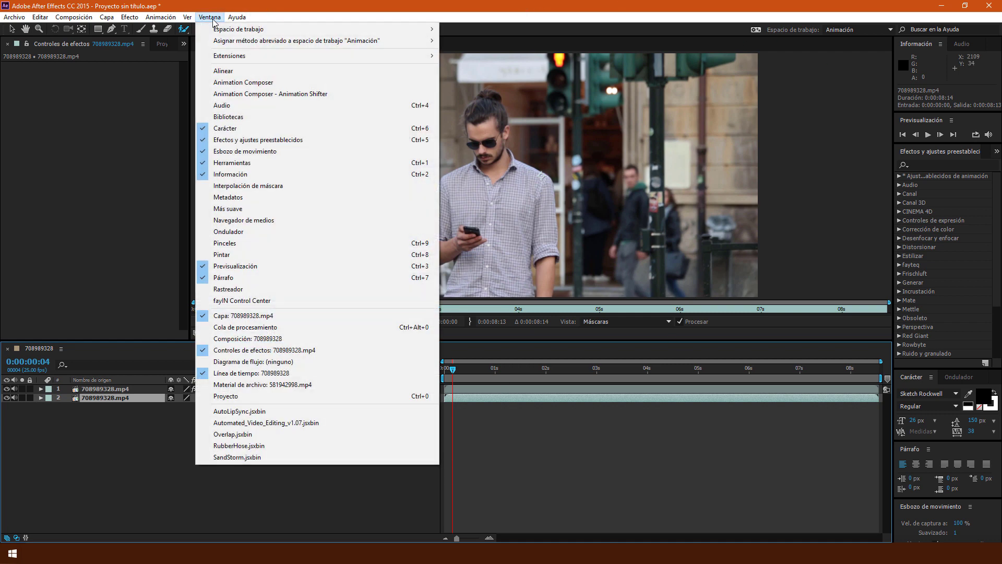
- Open the Rastreador panel and start motion track Rastreador 1 on the lower street layer
left_click(238, 290)
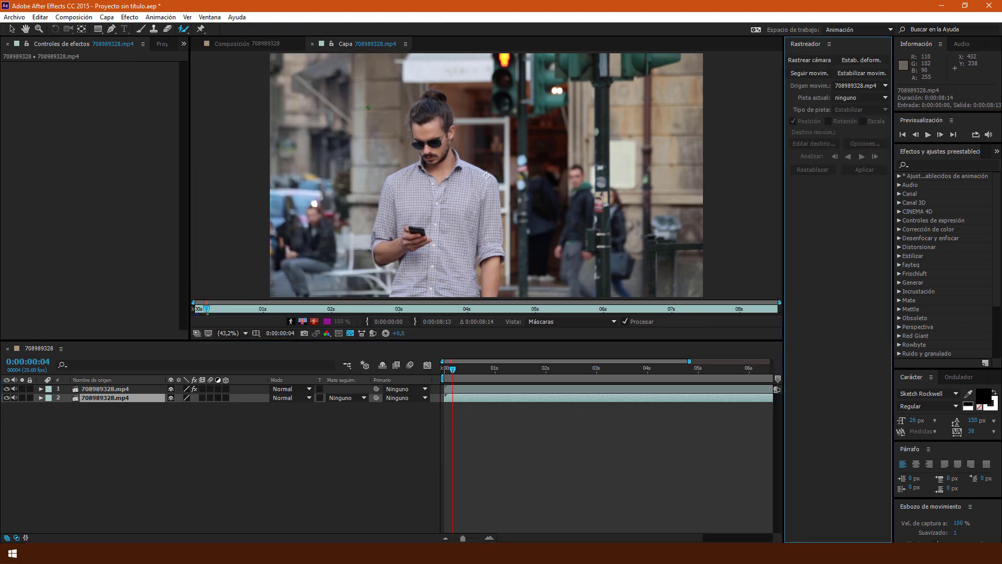
left_click(12, 28)
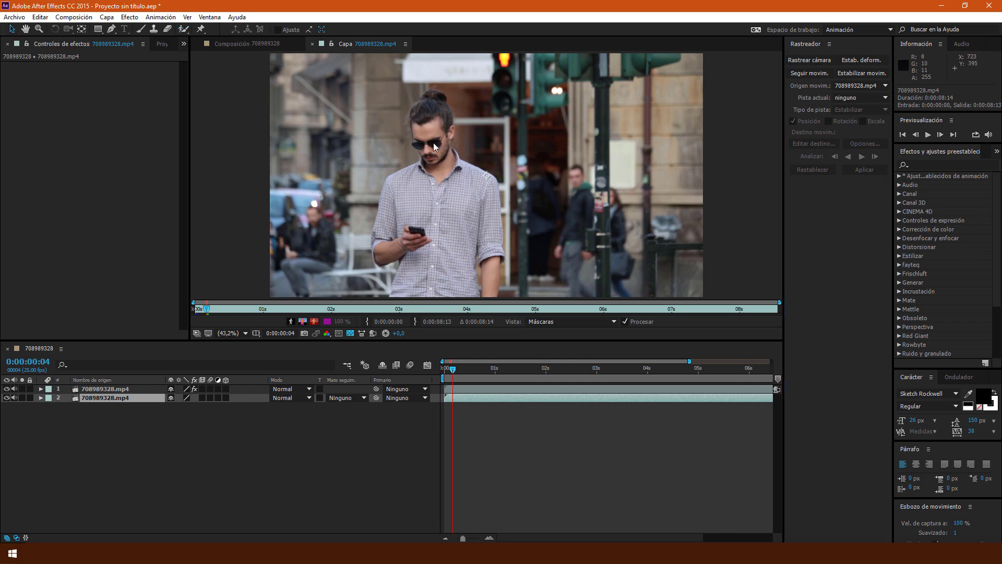
left_click(815, 73)
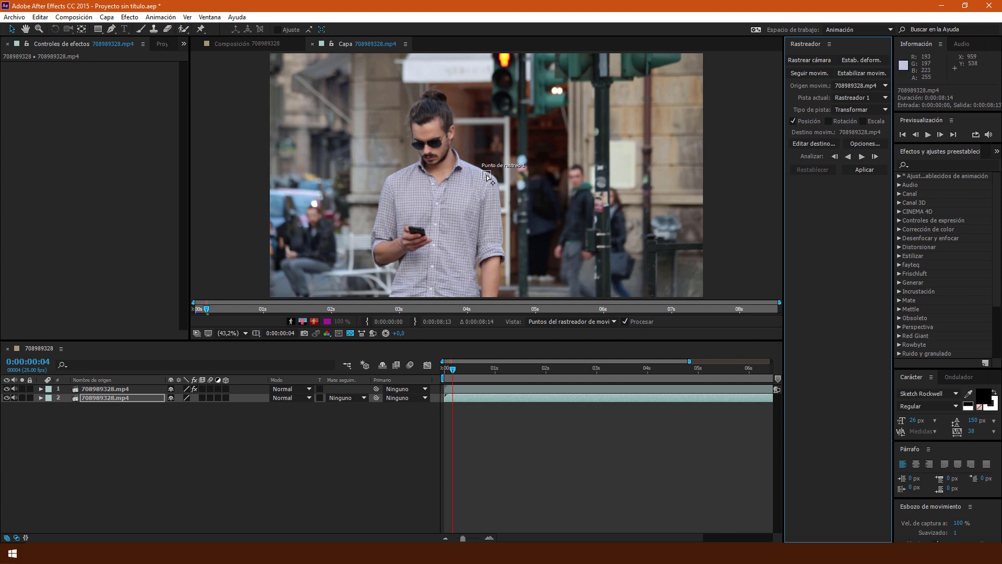
- Place the track point on the man's sunglasses and analyse it forward to 0:00:08:13
left_click_drag(487, 177, 438, 147)
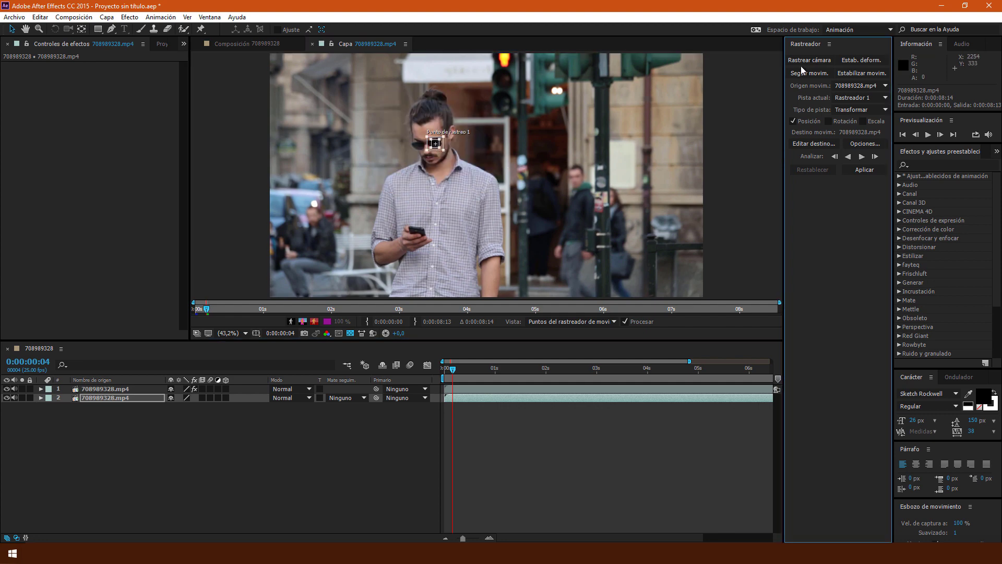
left_click(862, 156)
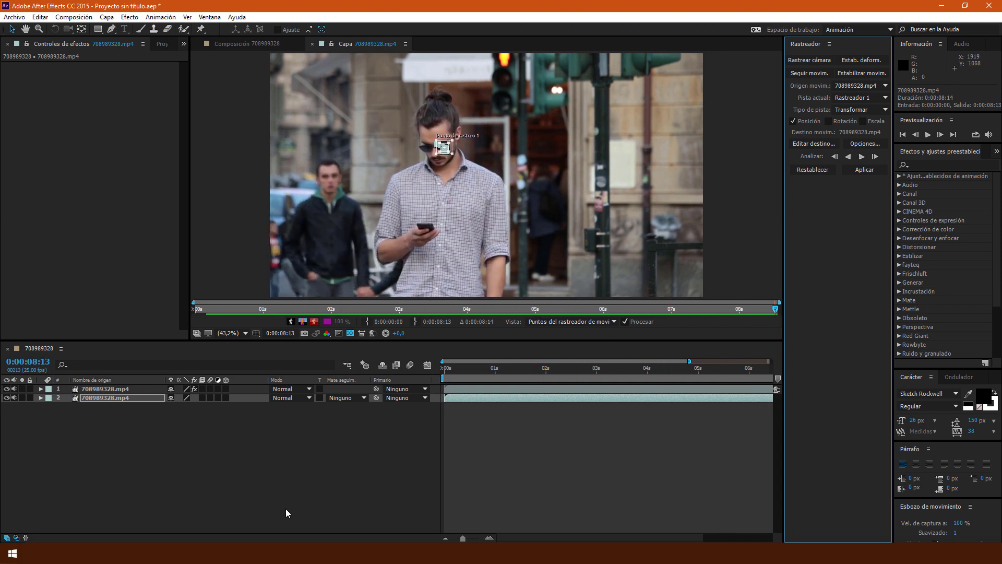
left_click(284, 441)
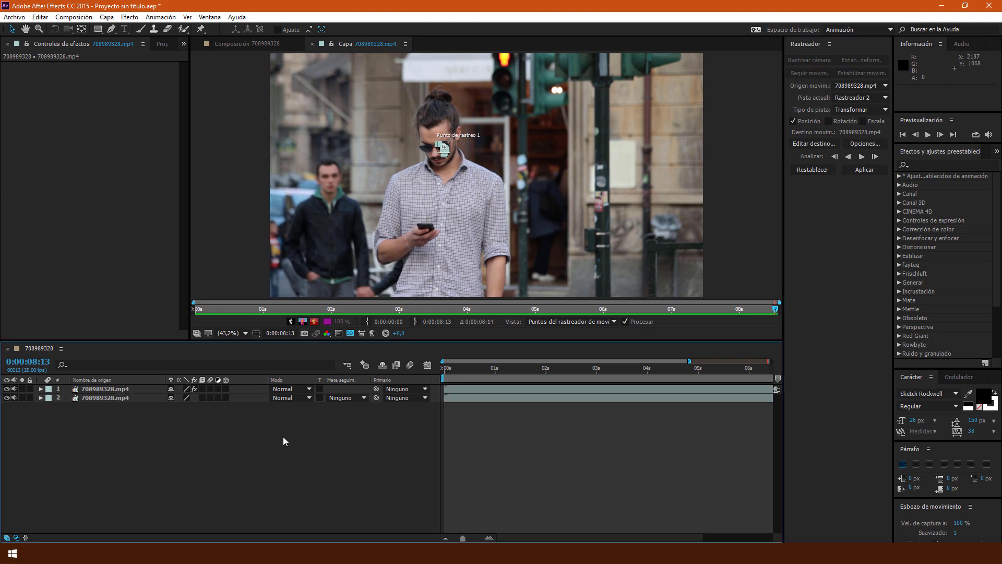
right_click(285, 441)
- Add a Nulo 1 null object and move it between the two video layers
mouse_move(393, 443)
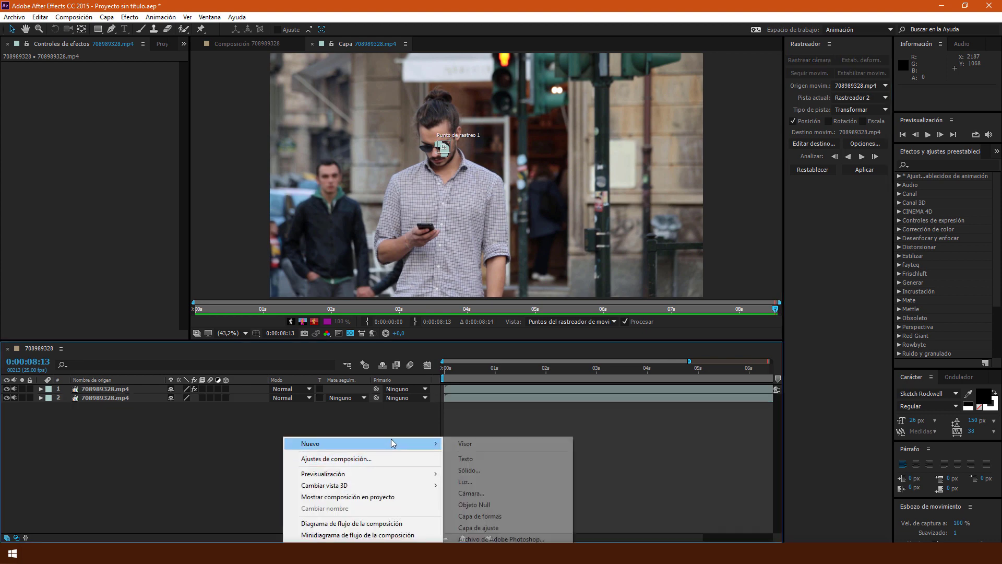
left_click(480, 505)
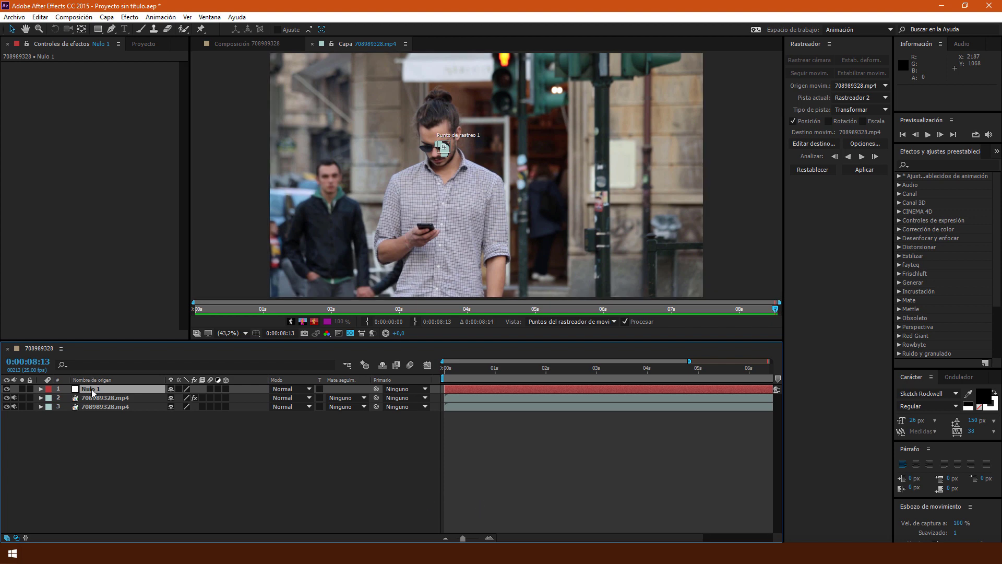
left_click_drag(92, 392, 97, 404)
left_click(98, 409)
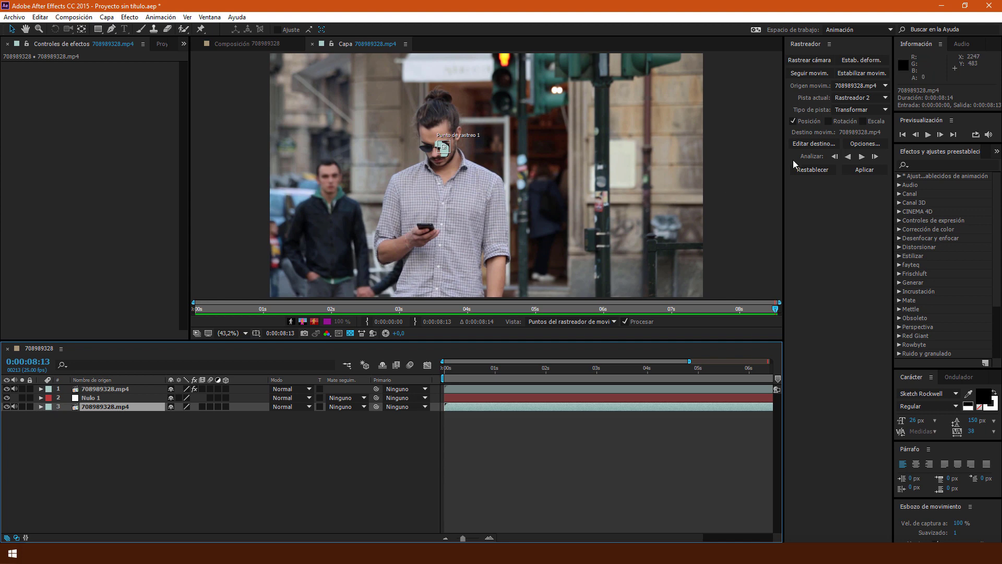
- Set Nulo 1 as the motion target and apply the sunglasses track in X and Y
left_click(812, 145)
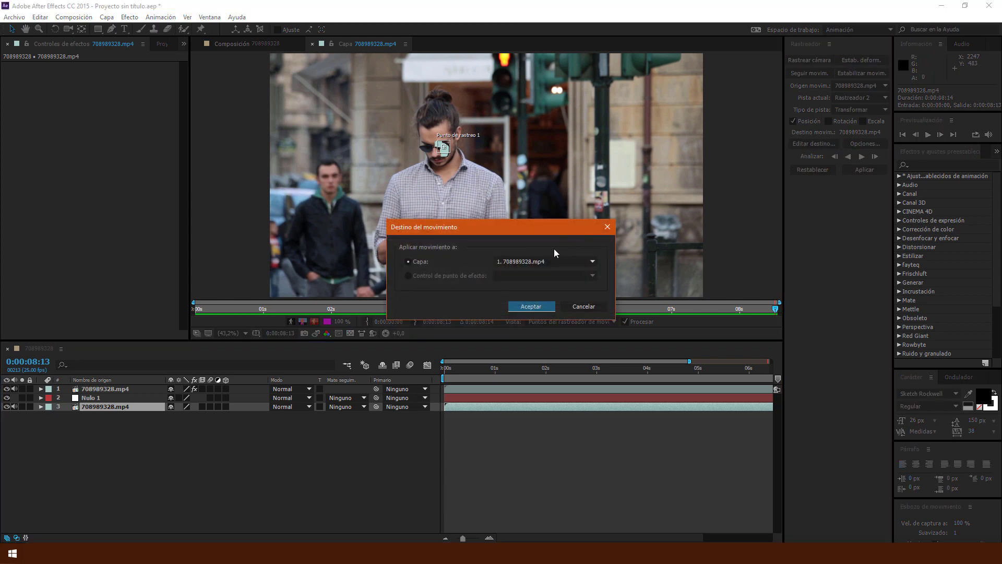
left_click(574, 261)
left_click(541, 285)
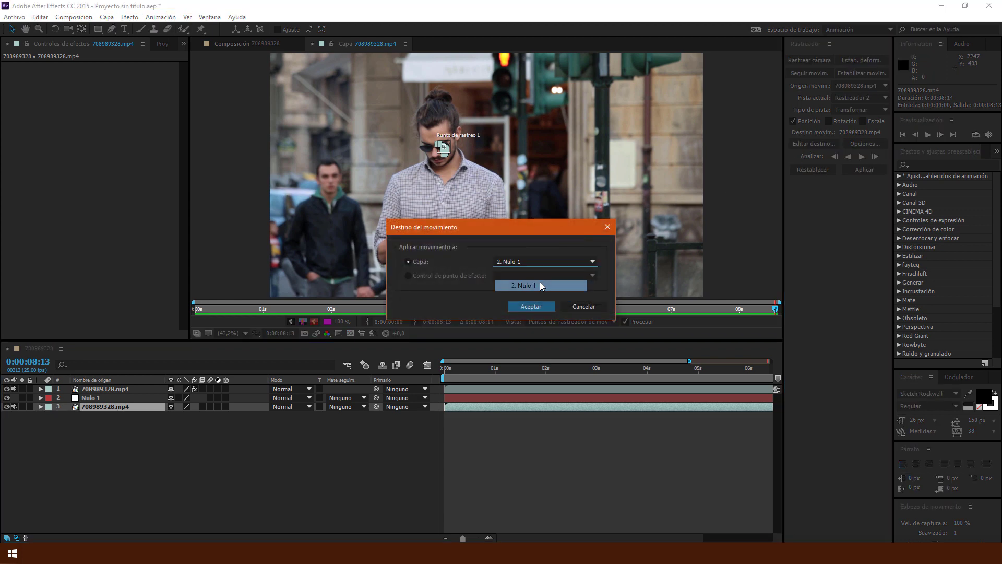
left_click(530, 306)
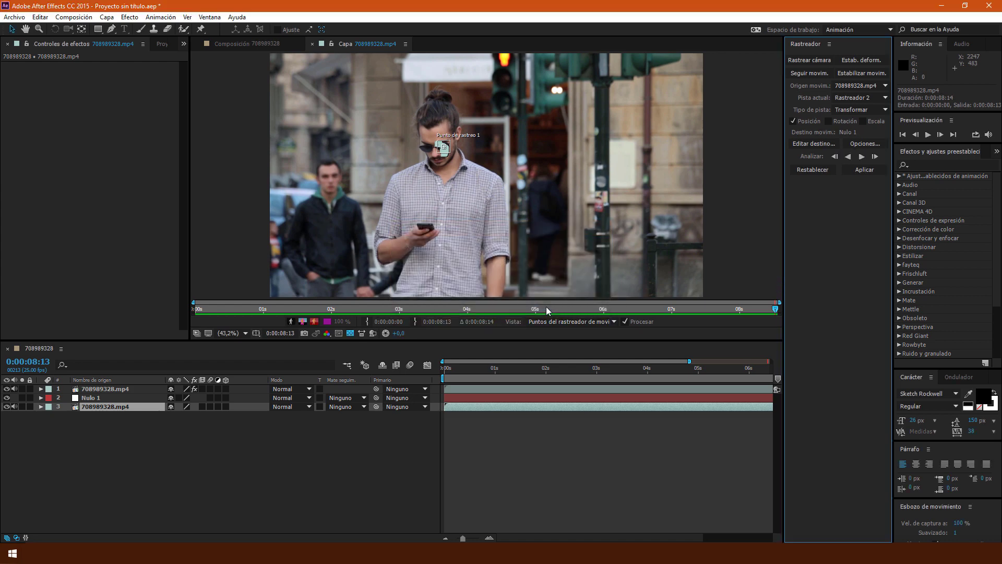
left_click(861, 172)
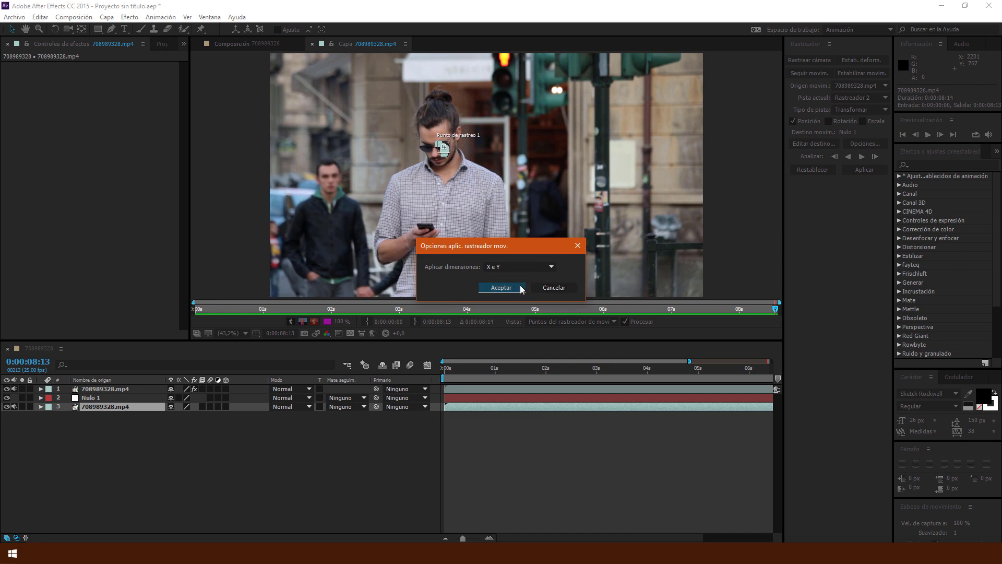
left_click(529, 270)
left_click(531, 259)
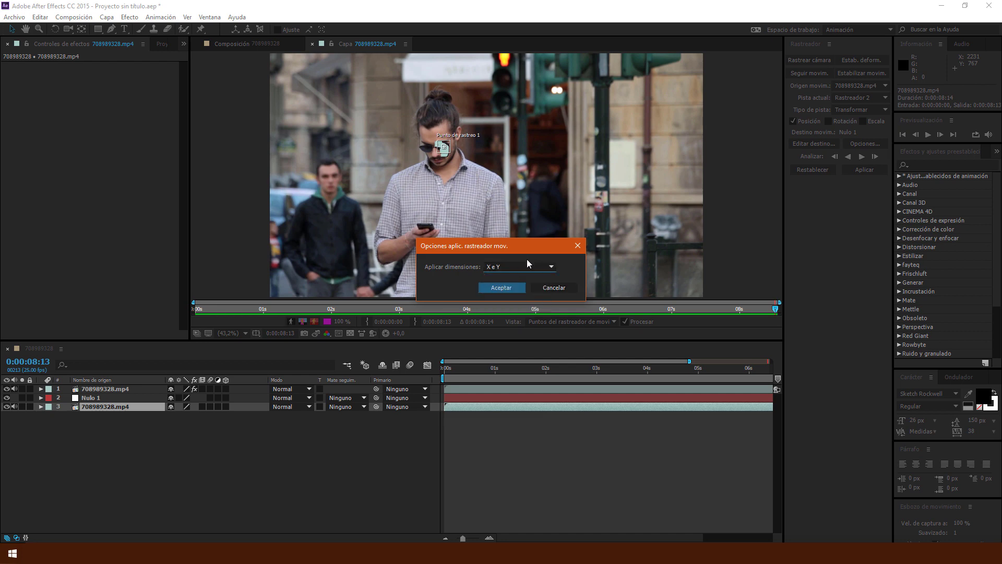
left_click(505, 288)
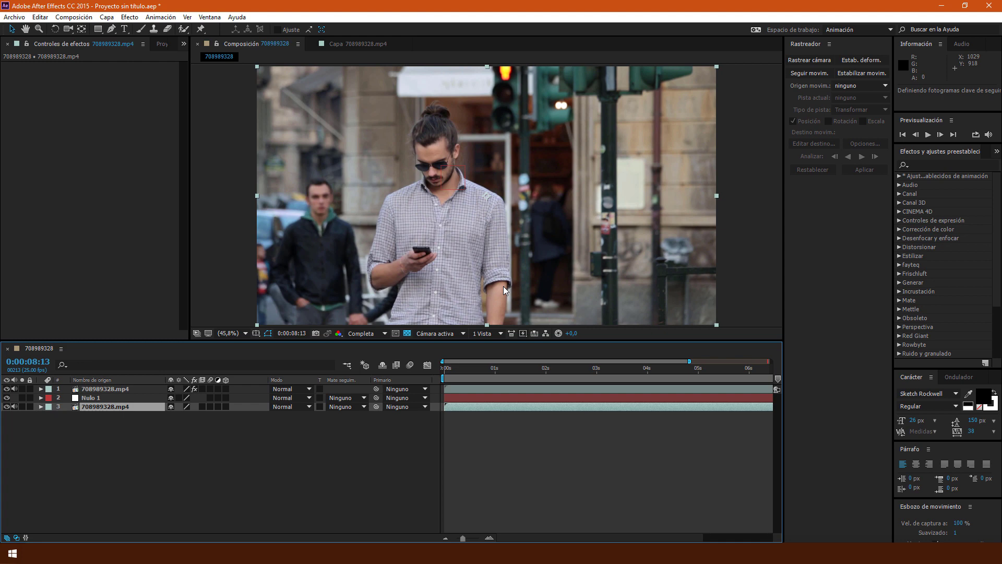
- Inspect Nulo 1's position keyframes and the street clip layer's transform properties
left_click(42, 398)
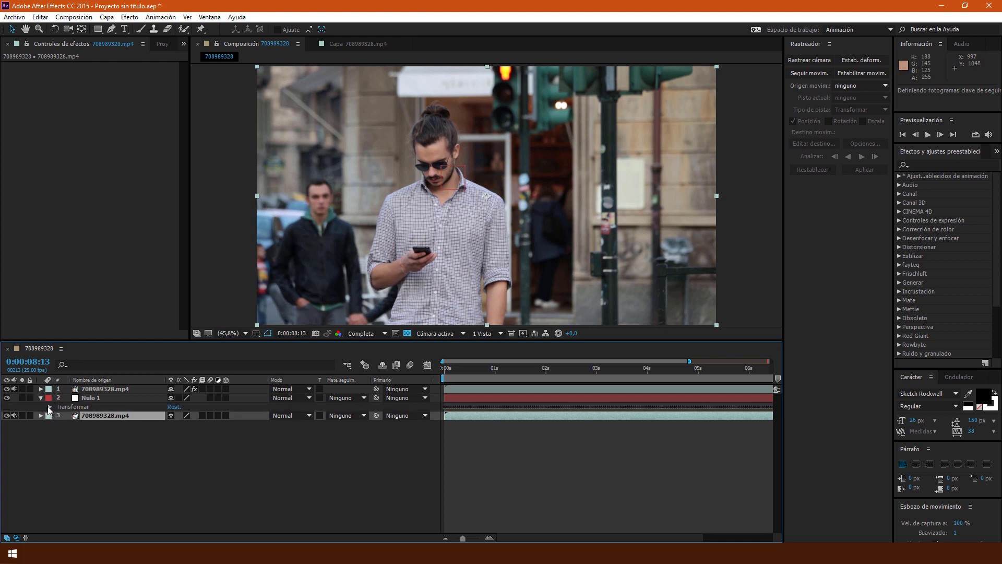
left_click(49, 407)
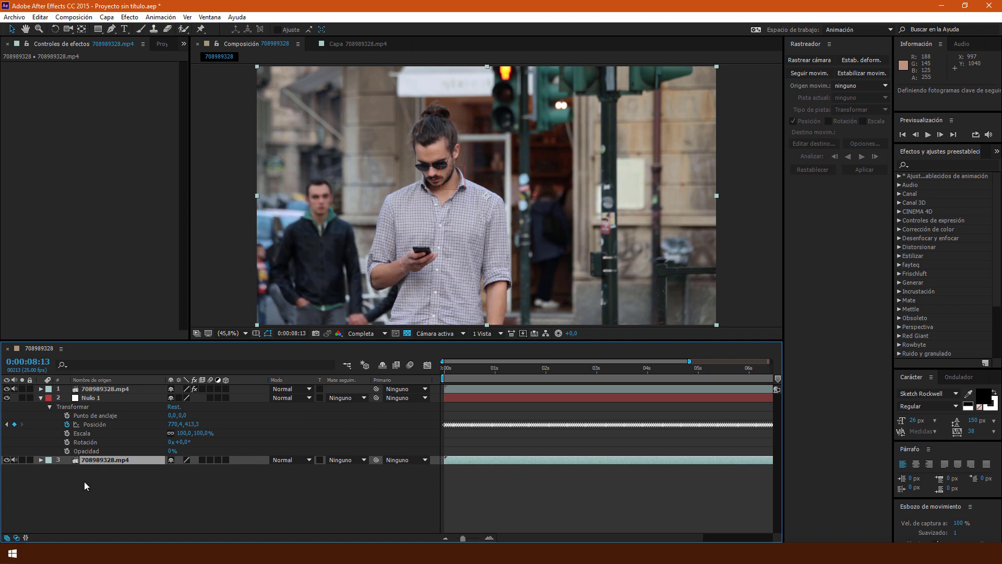
left_click(41, 460)
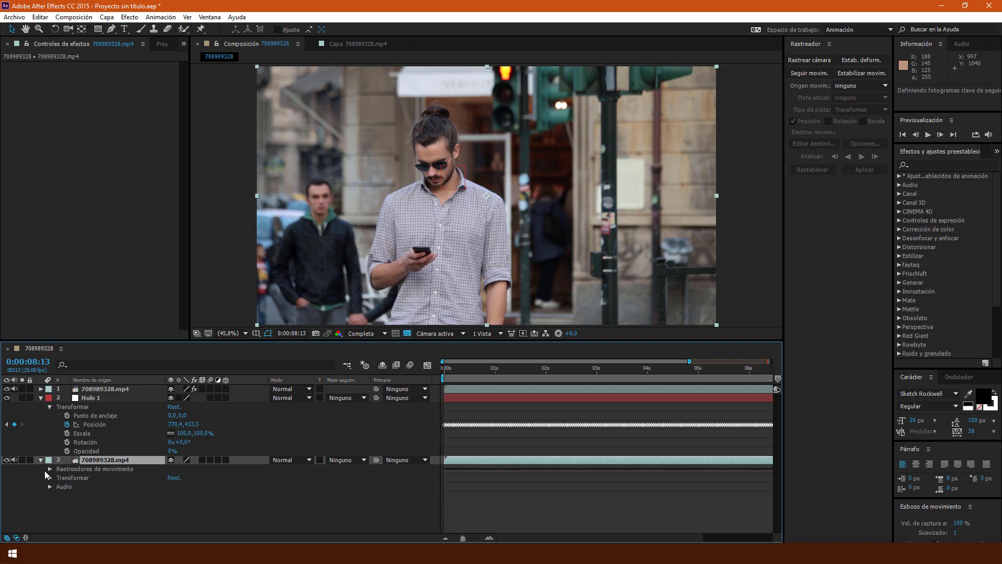
left_click(50, 477)
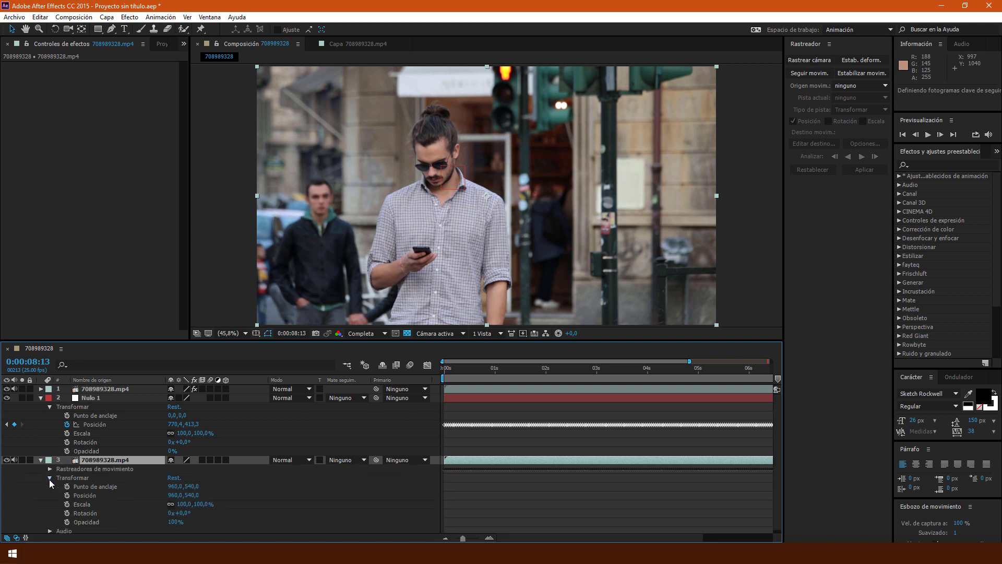
left_click(49, 478)
- Delete motion trackers Rastreador 1 and Rastreador 2 from the street clip layer
left_click(50, 469)
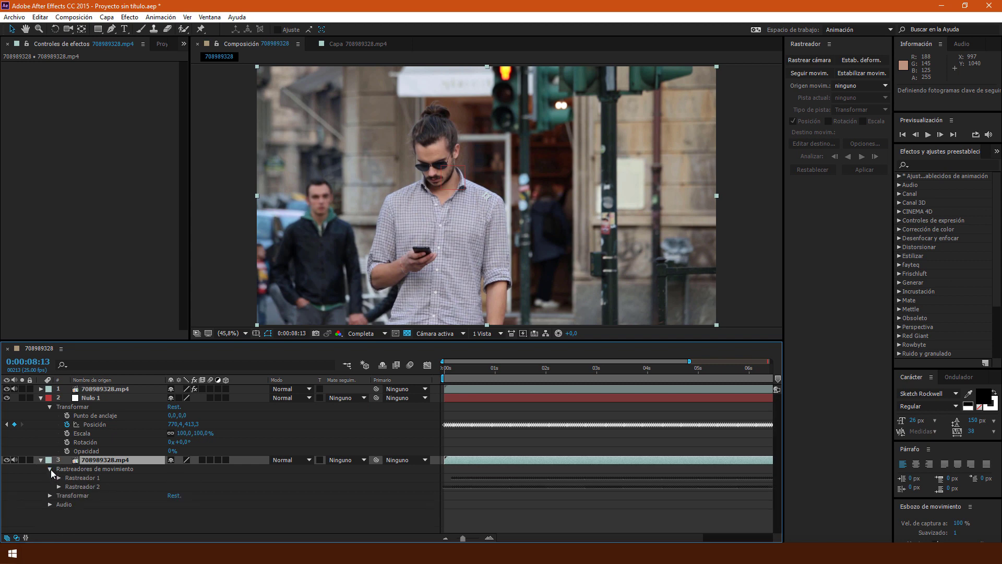
left_click(77, 478)
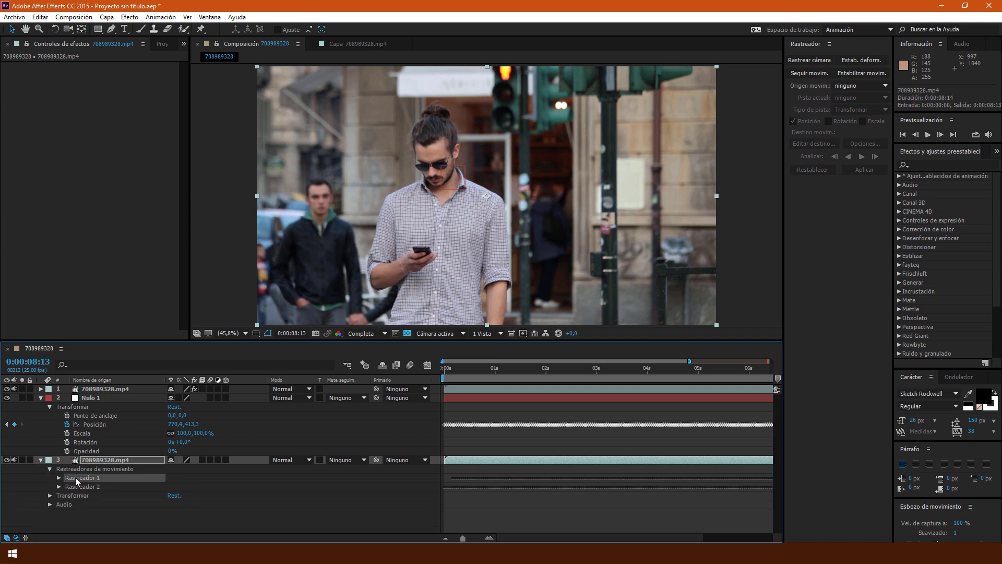
key("Delete")
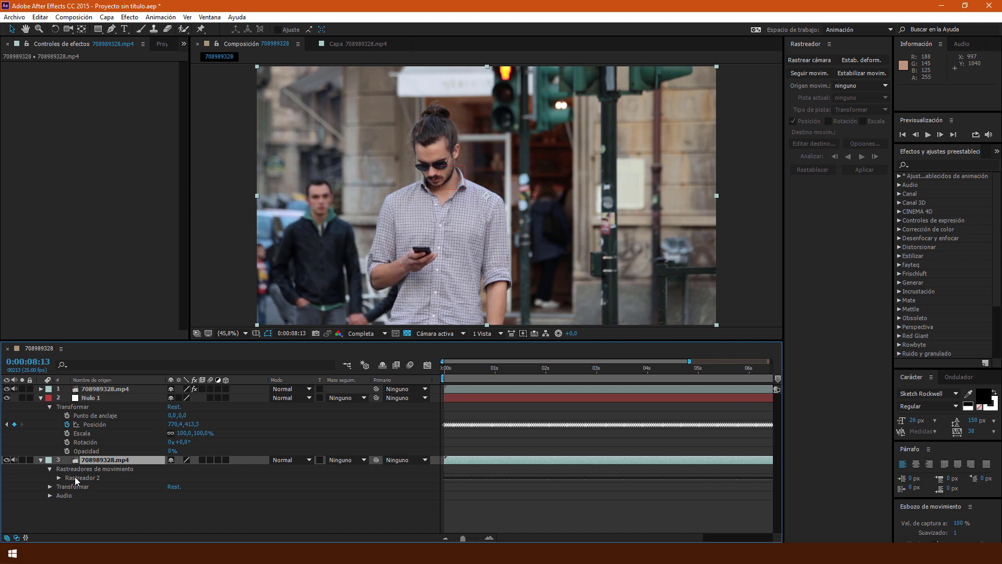
left_click(75, 478)
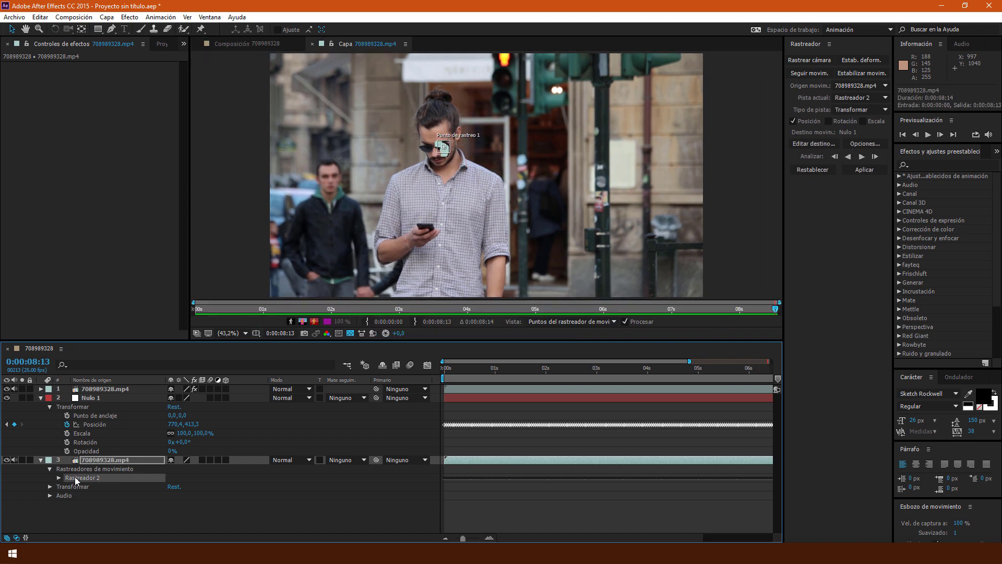
key("Delete")
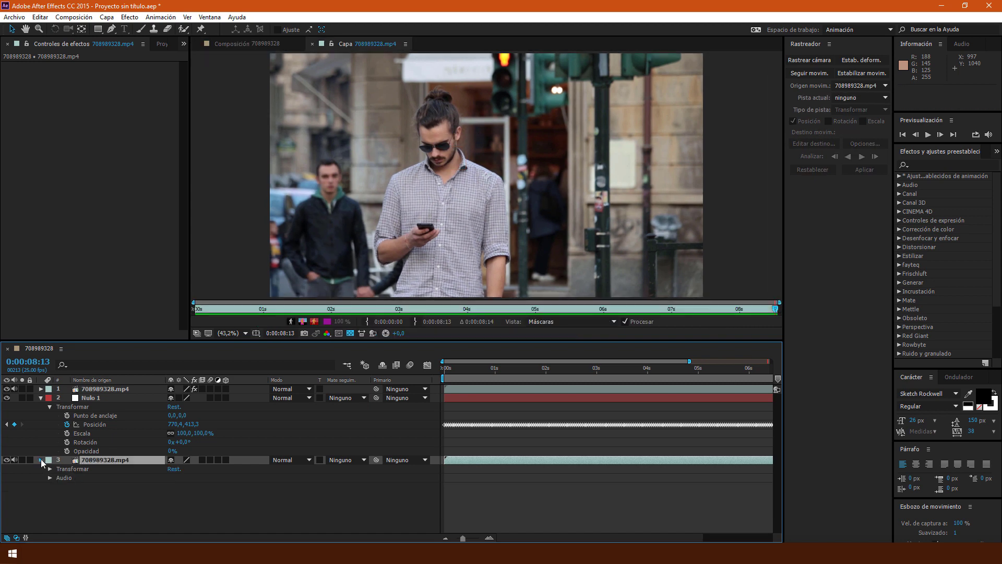
left_click(41, 459)
- Reveal the head layer's Scale property and show the composition fitted to the viewer
left_click(94, 389)
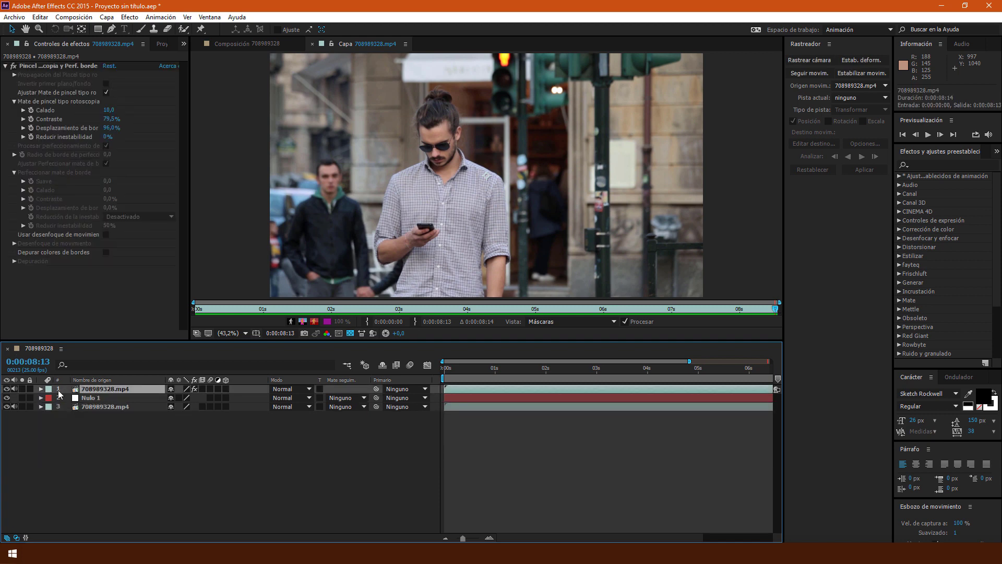
left_click(40, 389)
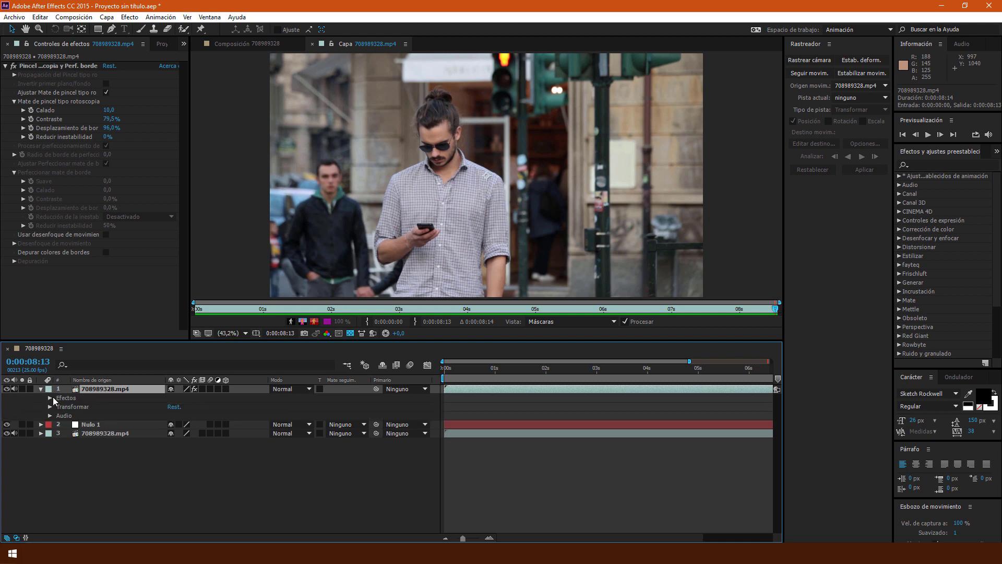
left_click(49, 407)
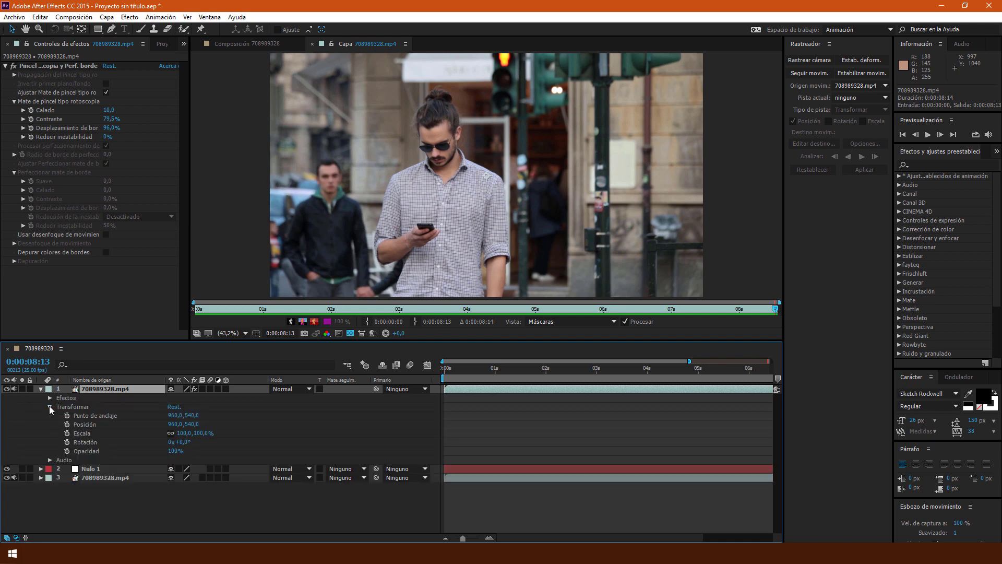
left_click(152, 433)
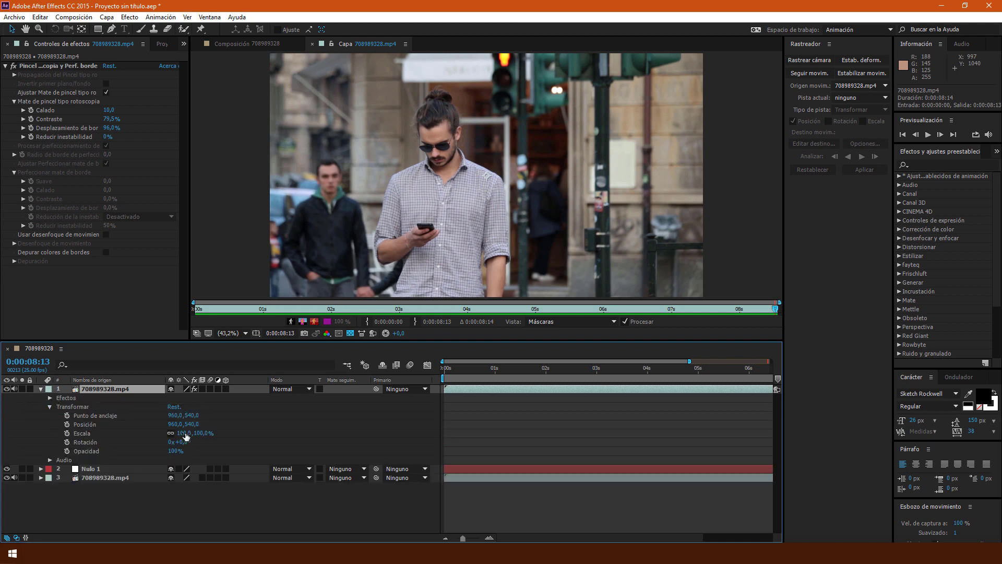
left_click(253, 46)
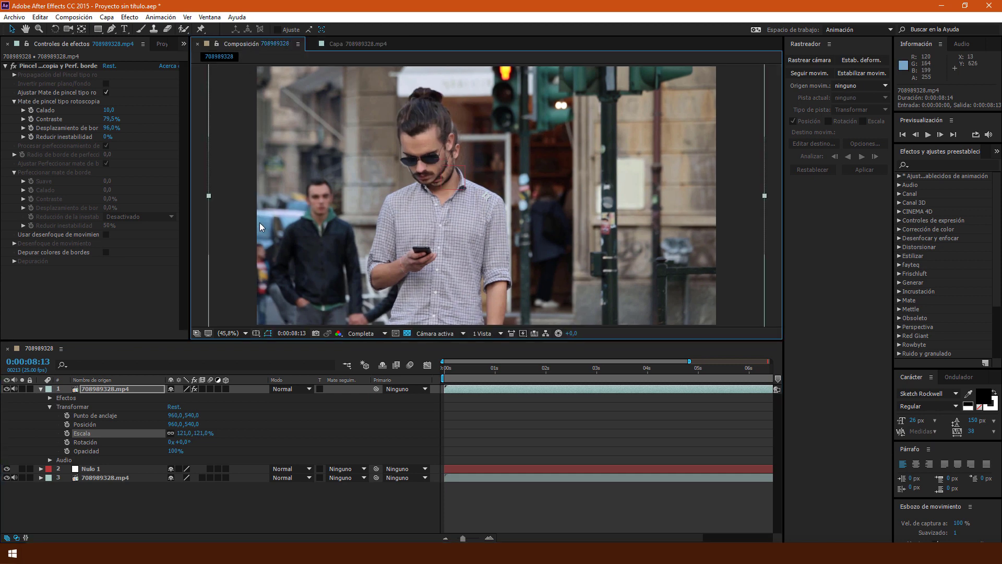
left_click(230, 333)
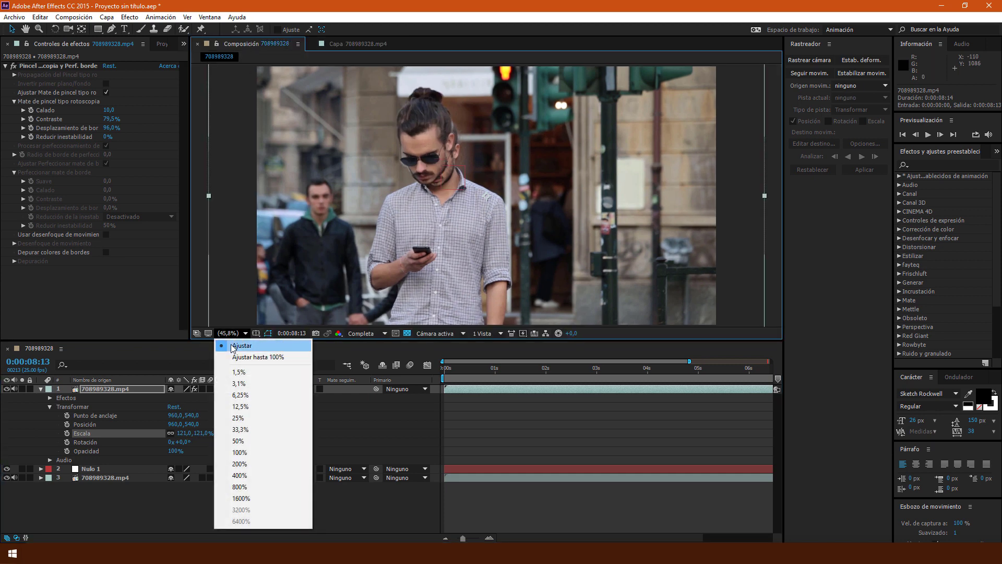
left_click(238, 349)
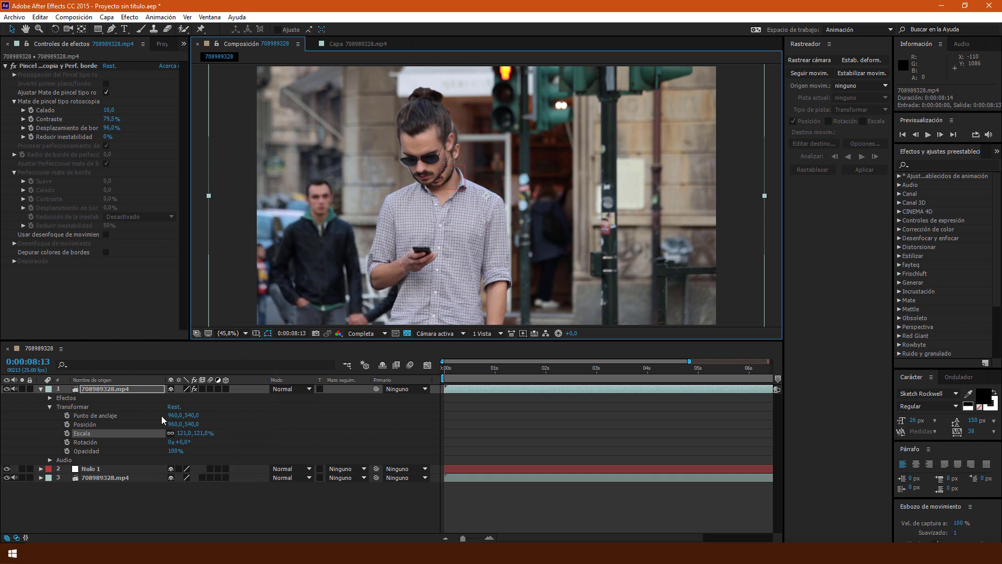
- Scale the head layer to 150% and position it over the man's head at 1075,6, 583,6
left_click_drag(181, 433, 200, 434)
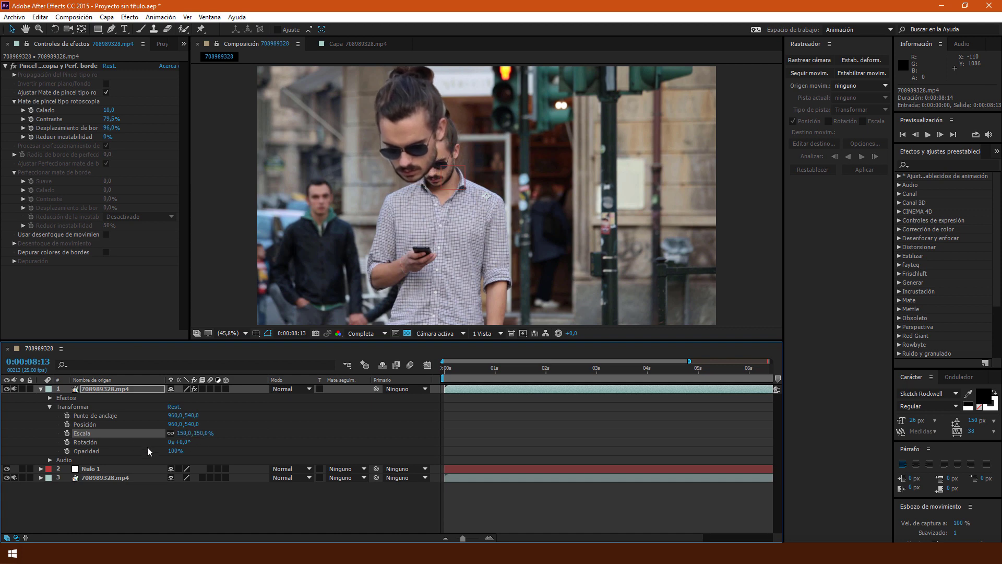
left_click_drag(397, 115, 424, 128)
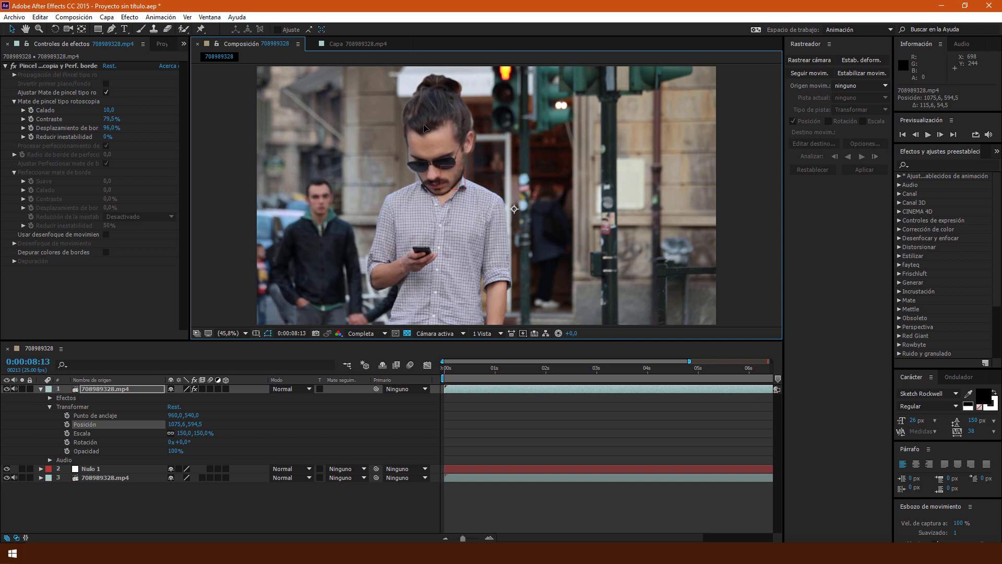
key("Up")
key("Up")
key("Up")
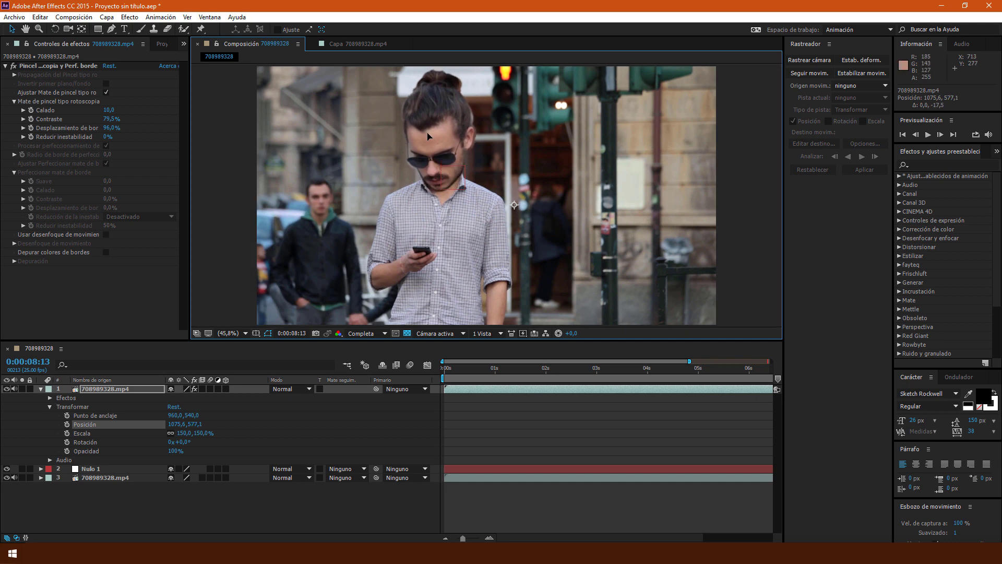
left_click_drag(428, 133, 427, 135)
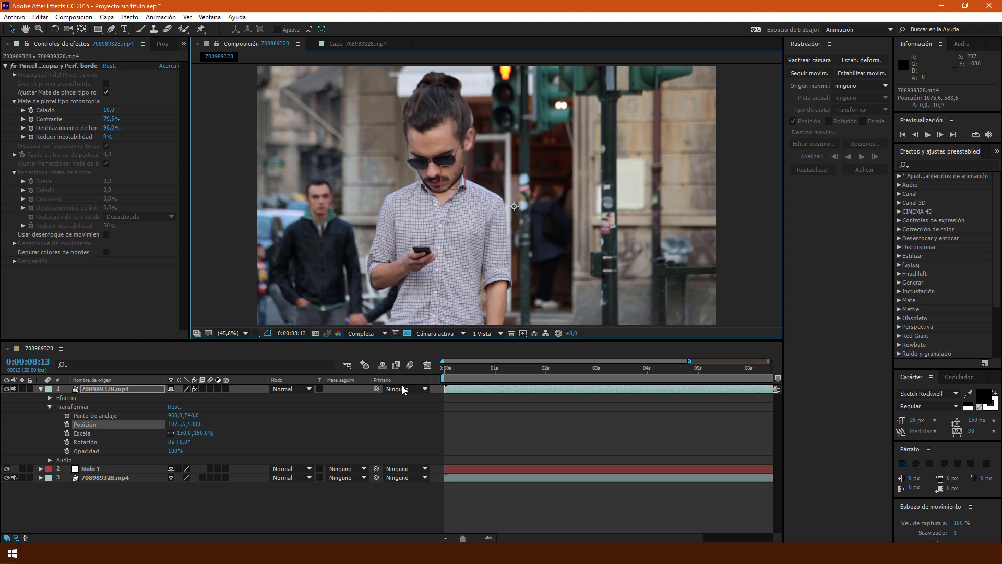
- Parent the head layer to Nulo 1, align it with the face on frame one, and preview
left_click(403, 389)
left_click(410, 427)
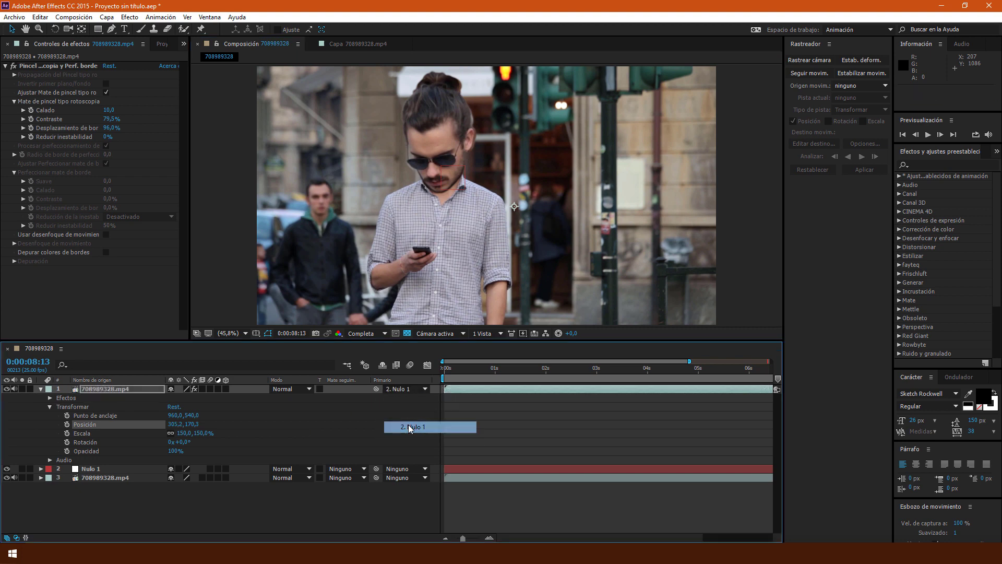
left_click(446, 381)
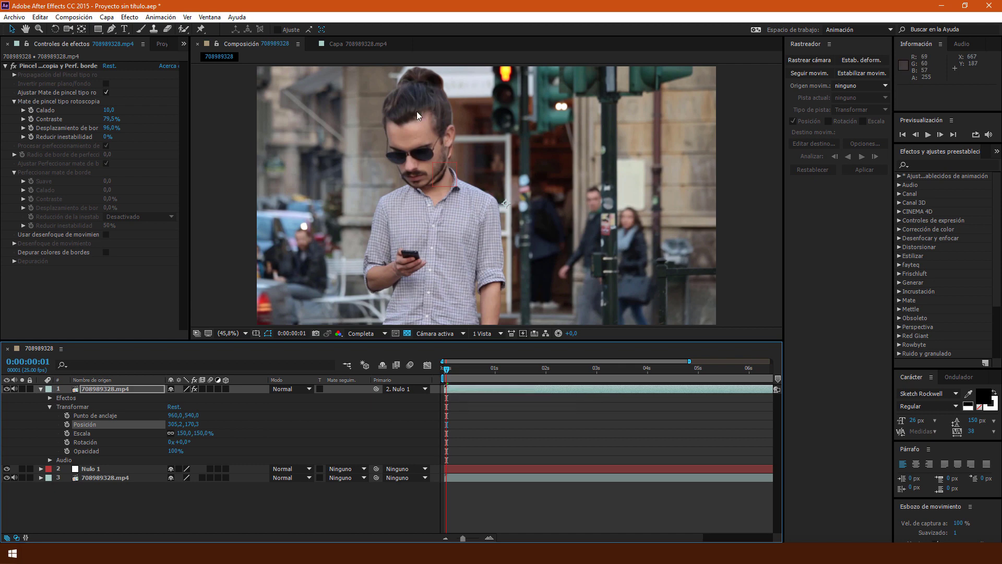
left_click_drag(417, 111, 424, 114)
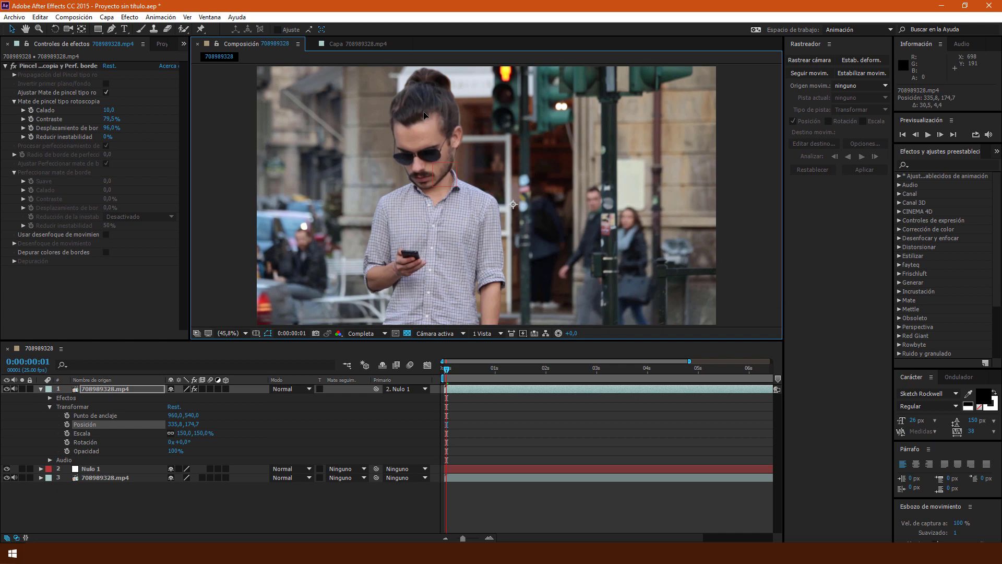
key("space")
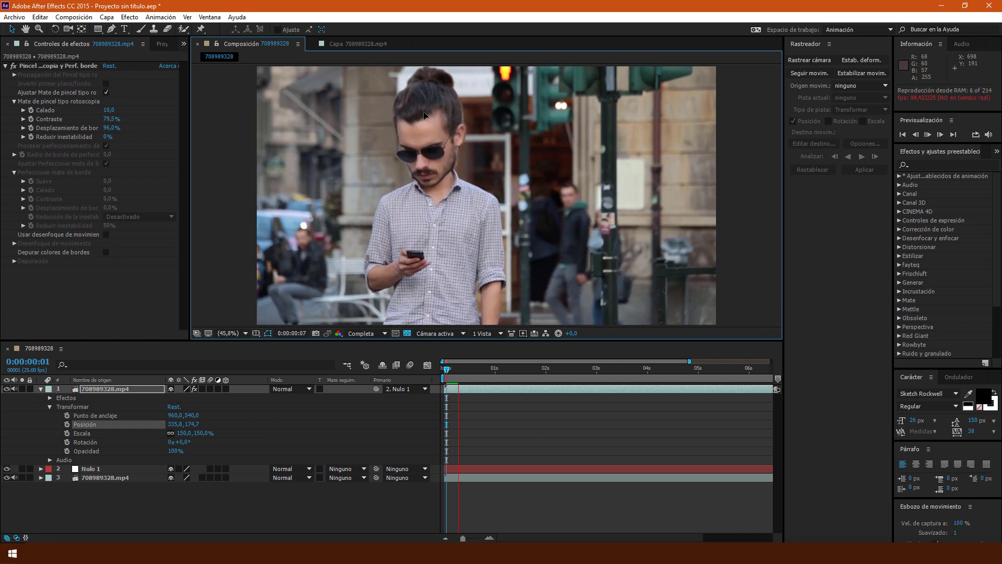